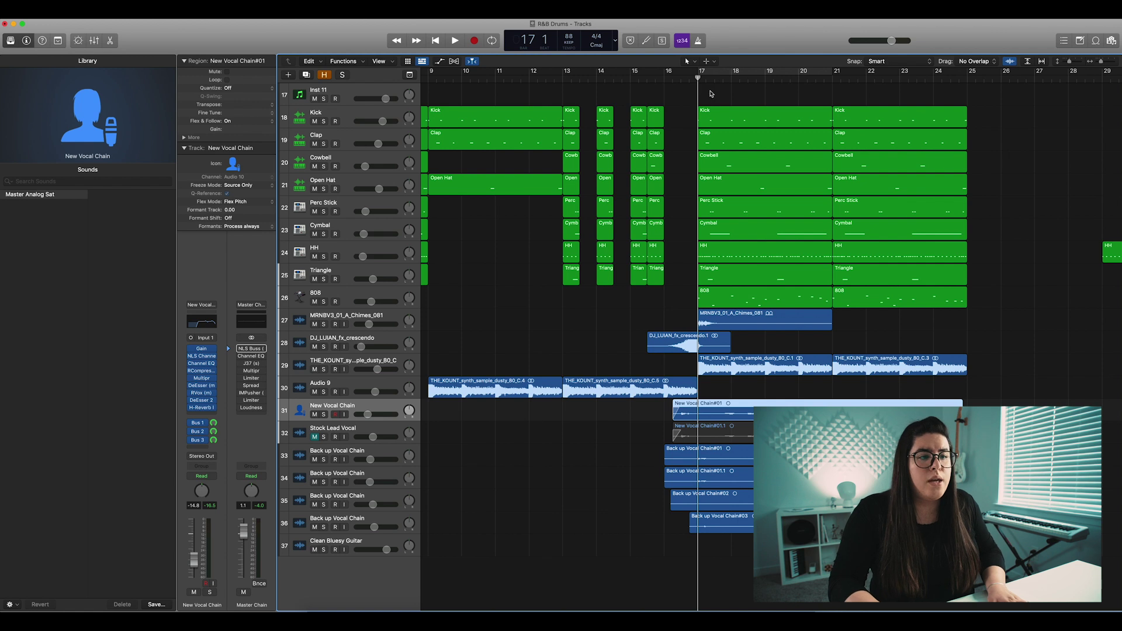
- Play the song from bar 17 and set a cycle range over bars 17 to 21
{"action": "key", "text": "comma"}
{"action": "key", "text": "space"}
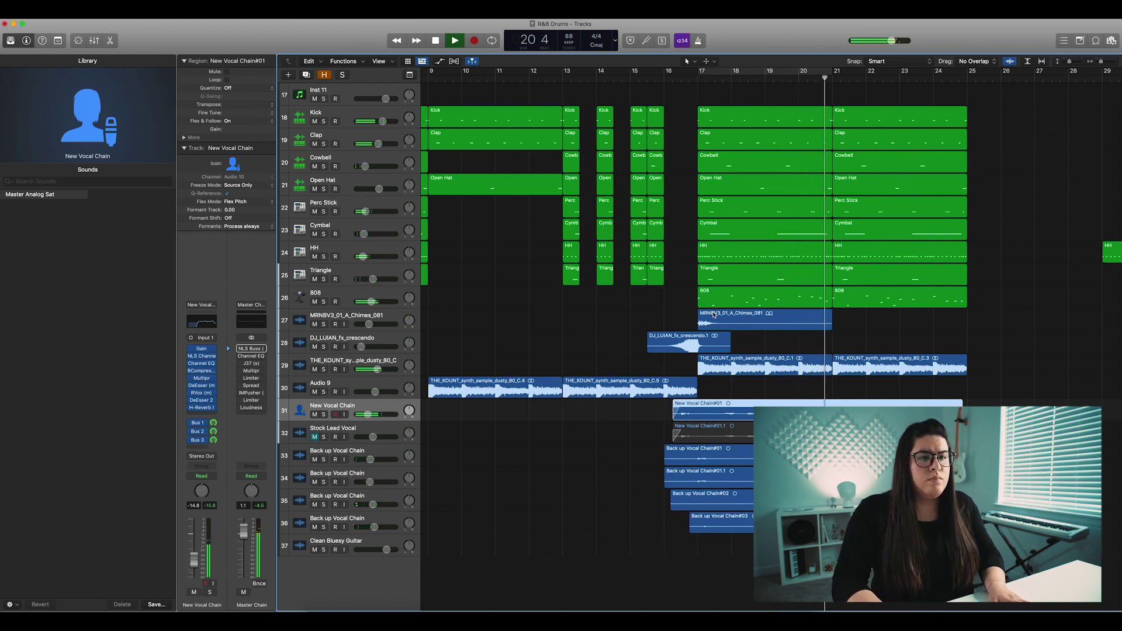
{"action": "key", "text": "space"}
{"action": "key", "text": "super+u"}
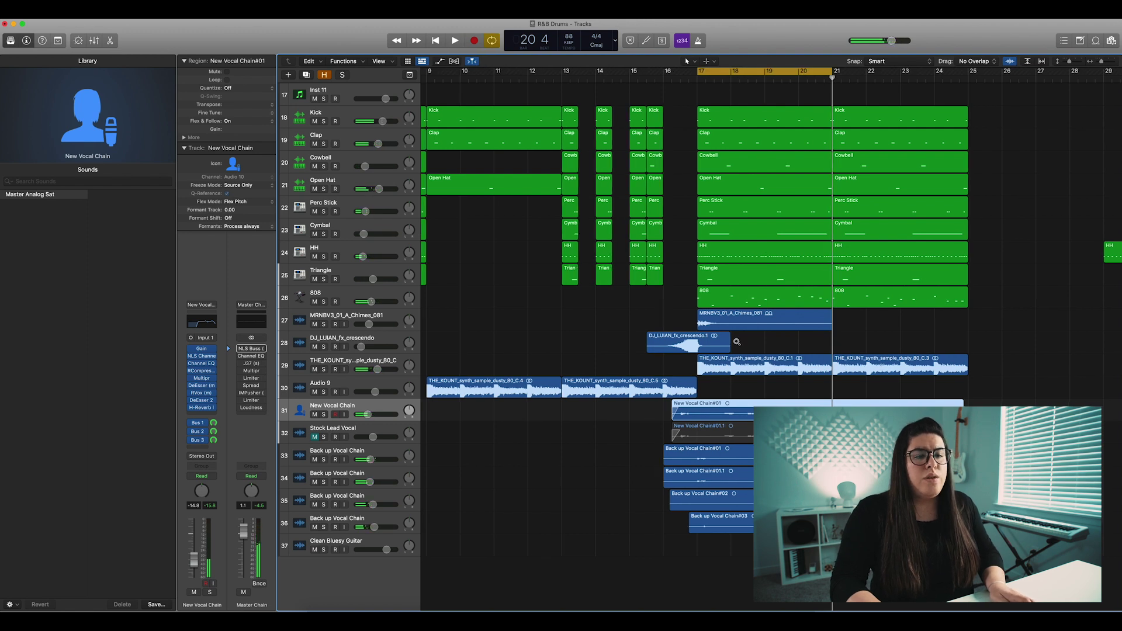
- Solo the New Vocal Chain track and listen to its vocal within the cycled section
{"action": "left_click", "coordinate": [738, 342], "text": "ctrl+alt"}
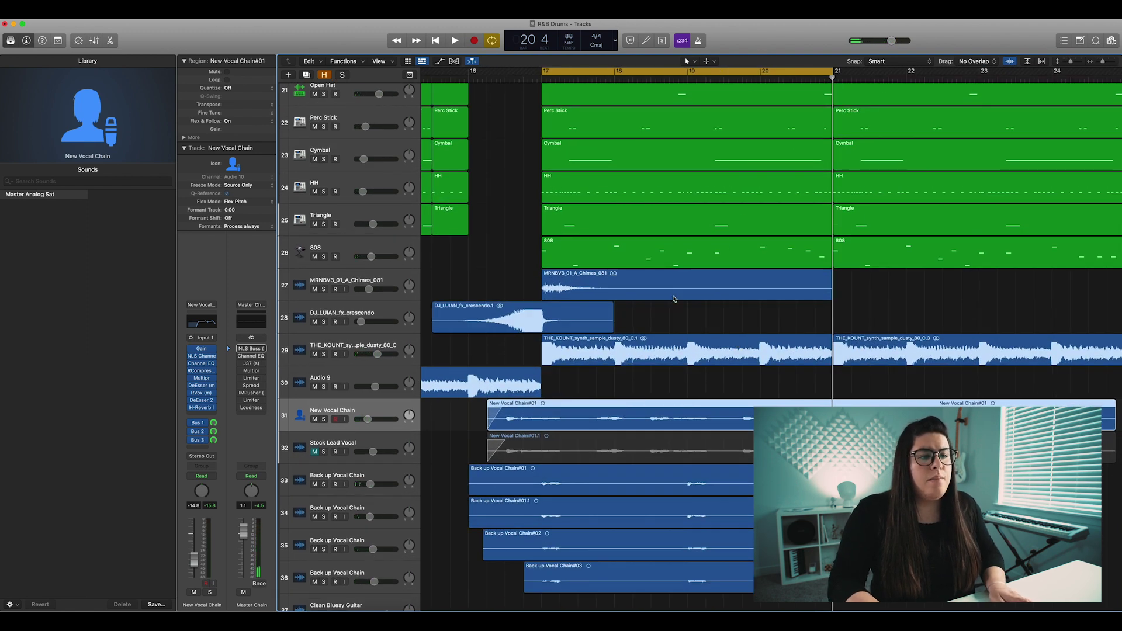
{"action": "scroll", "coordinate": [429, 347], "scroll_direction": "down", "scroll_amount": 3}
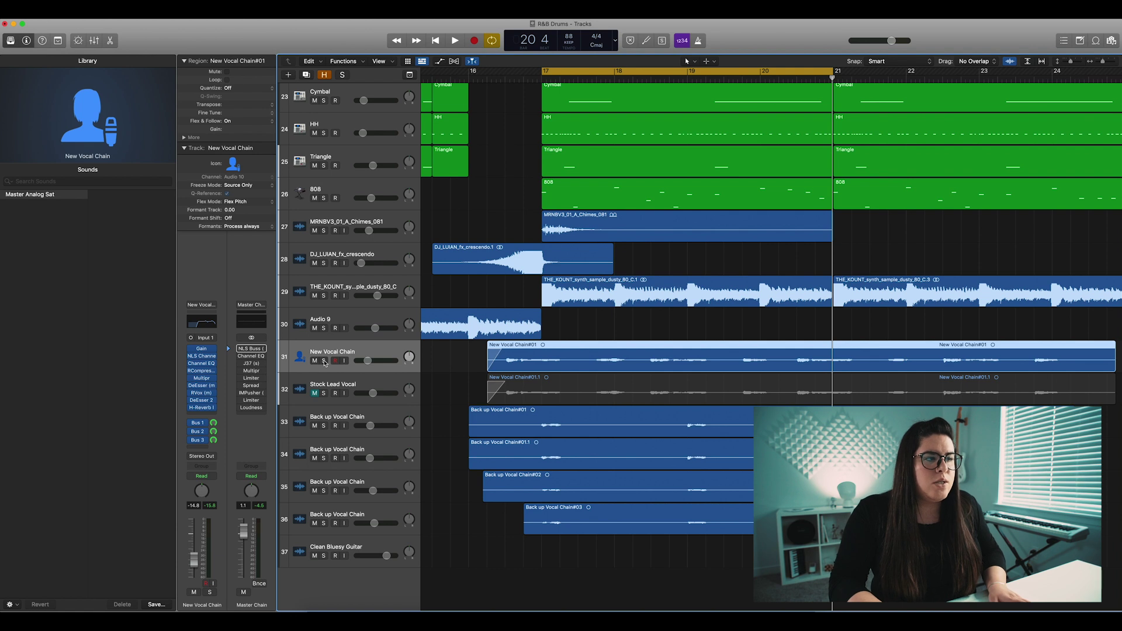
{"action": "left_click", "coordinate": [324, 361]}
{"action": "key", "text": "space"}
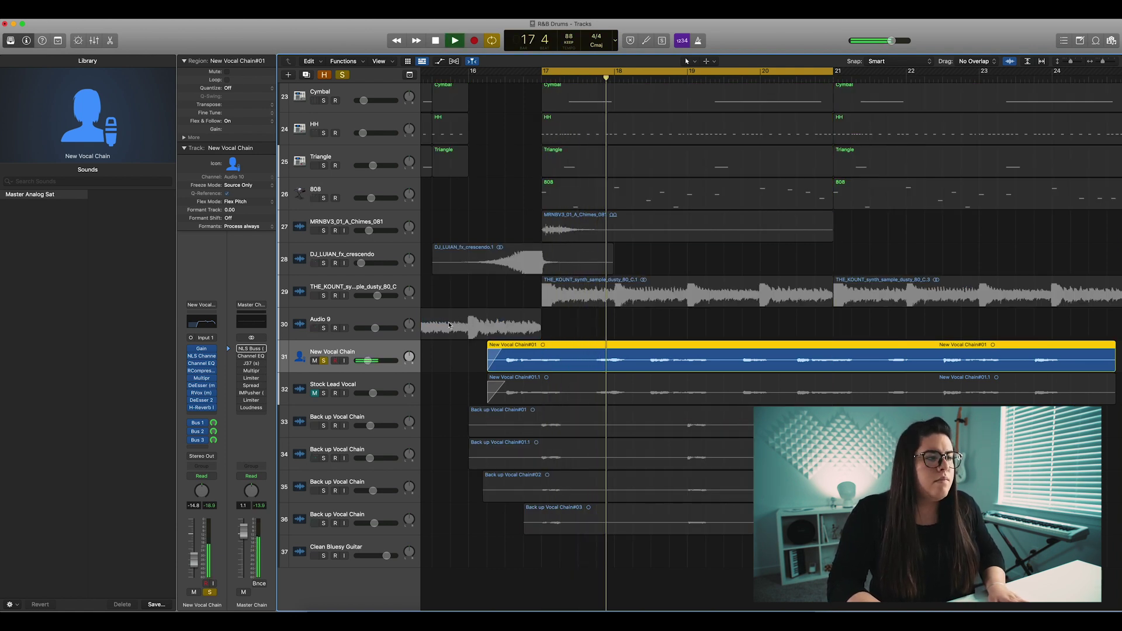
{"action": "key", "text": "space"}
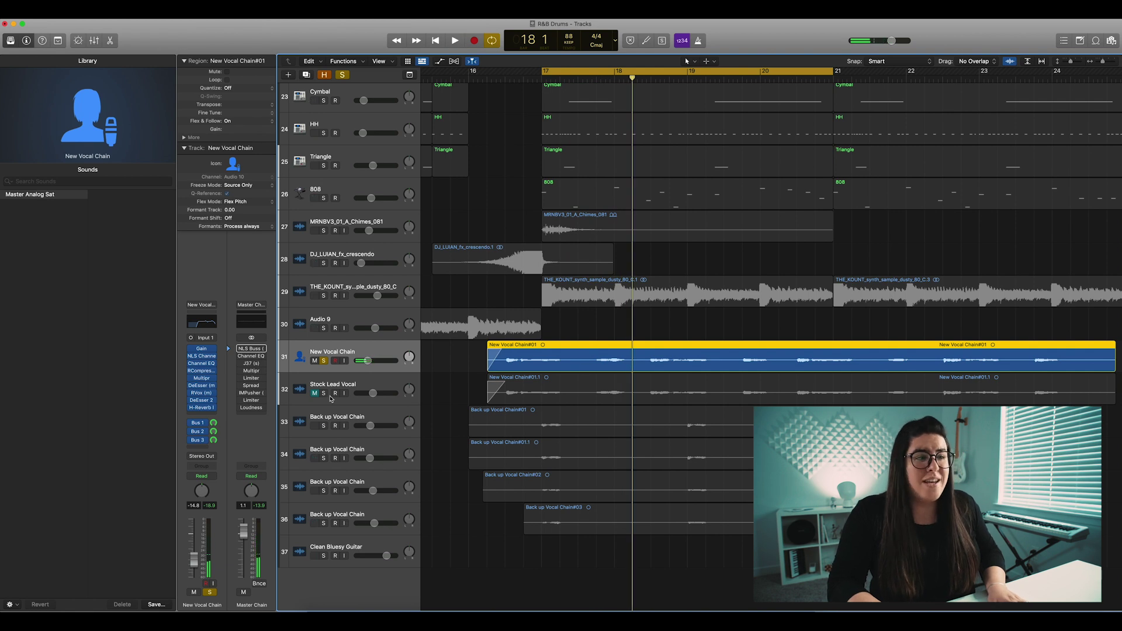
- Mute and unsolo the New Vocal Chain track, and solo the Stock Lead Vocal track to play it in the cycle range
{"action": "left_click", "coordinate": [353, 387]}
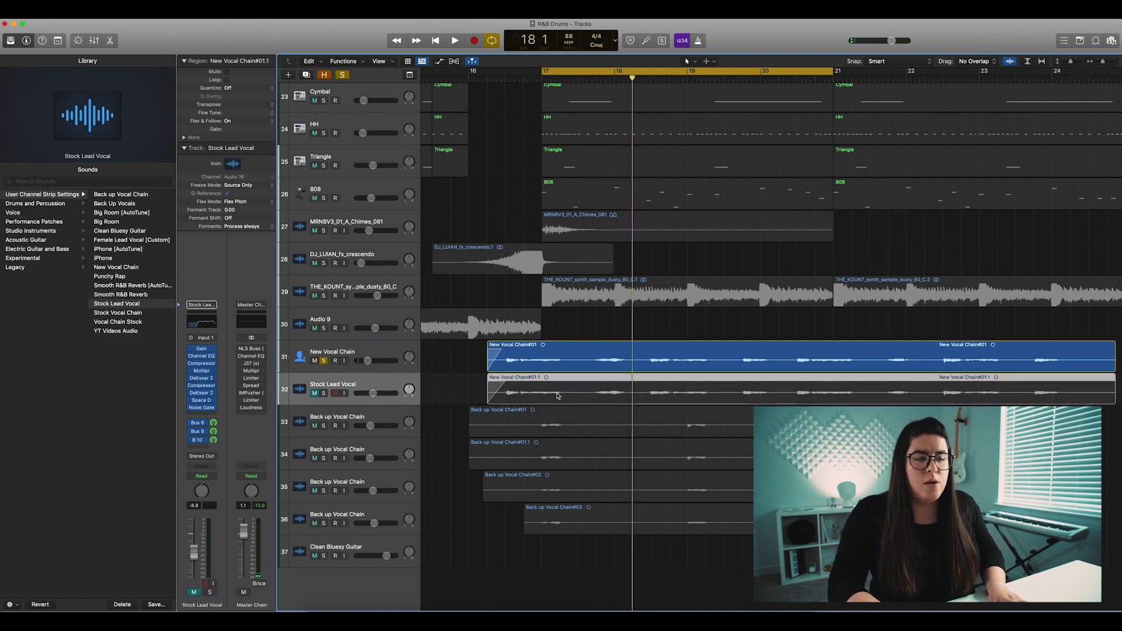
{"action": "left_click", "coordinate": [314, 362]}
{"action": "left_click", "coordinate": [324, 361]}
{"action": "left_click", "coordinate": [324, 393]}
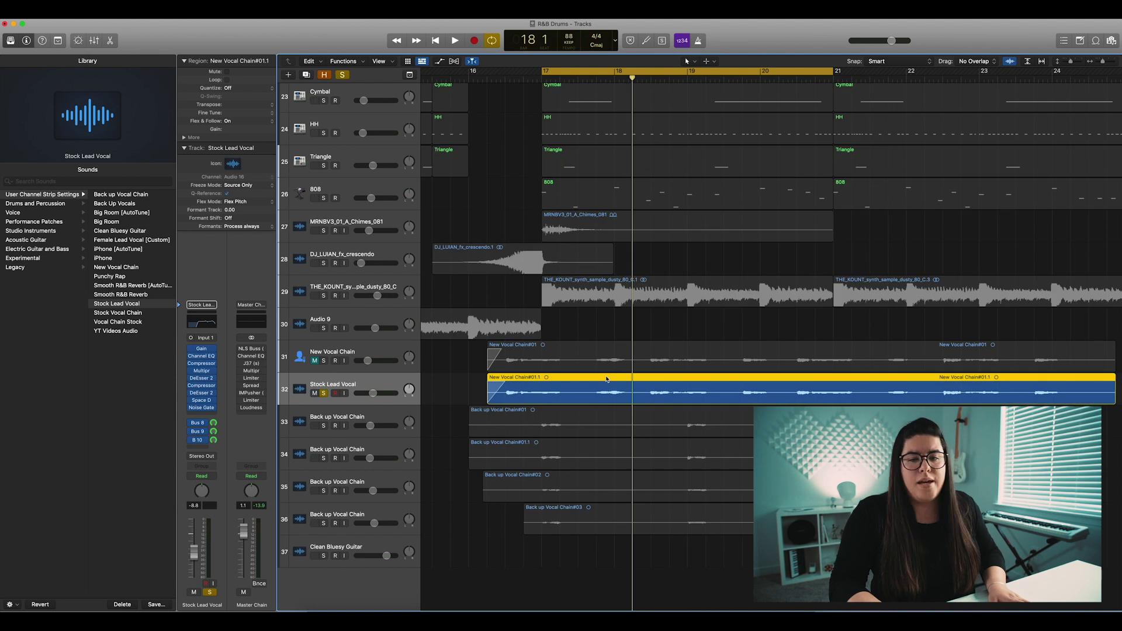
{"action": "key", "text": "space"}
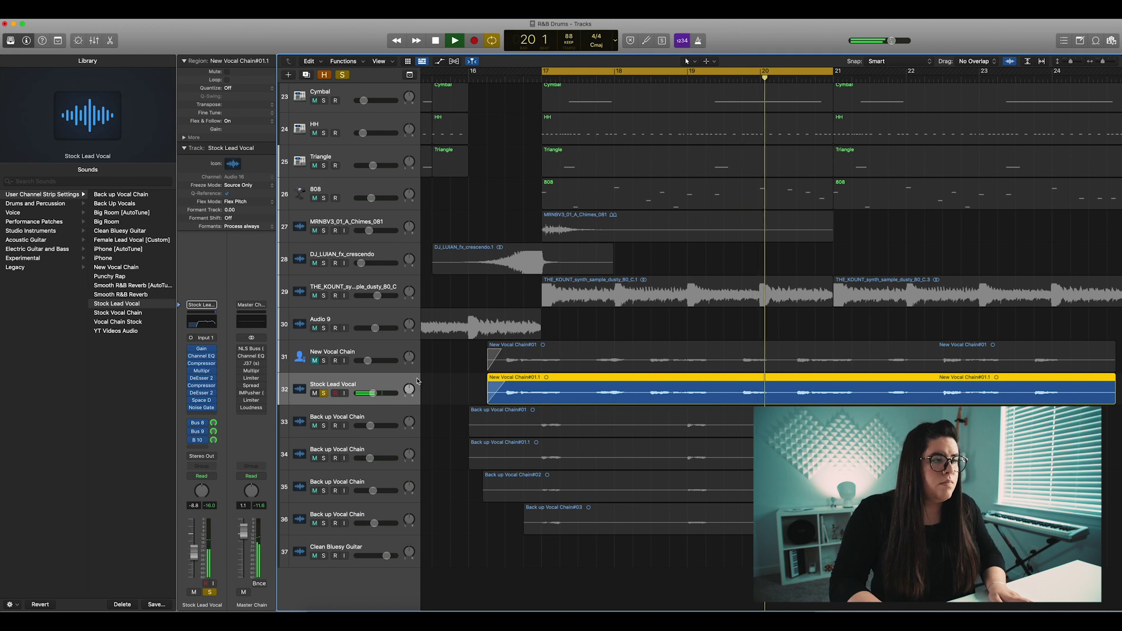
{"action": "key", "text": "space"}
- View the settings of the first Compressor and the Channel EQ on the Stock Lead Vocal track, leaving only the Compressor open
{"action": "key", "text": "super+Down"}
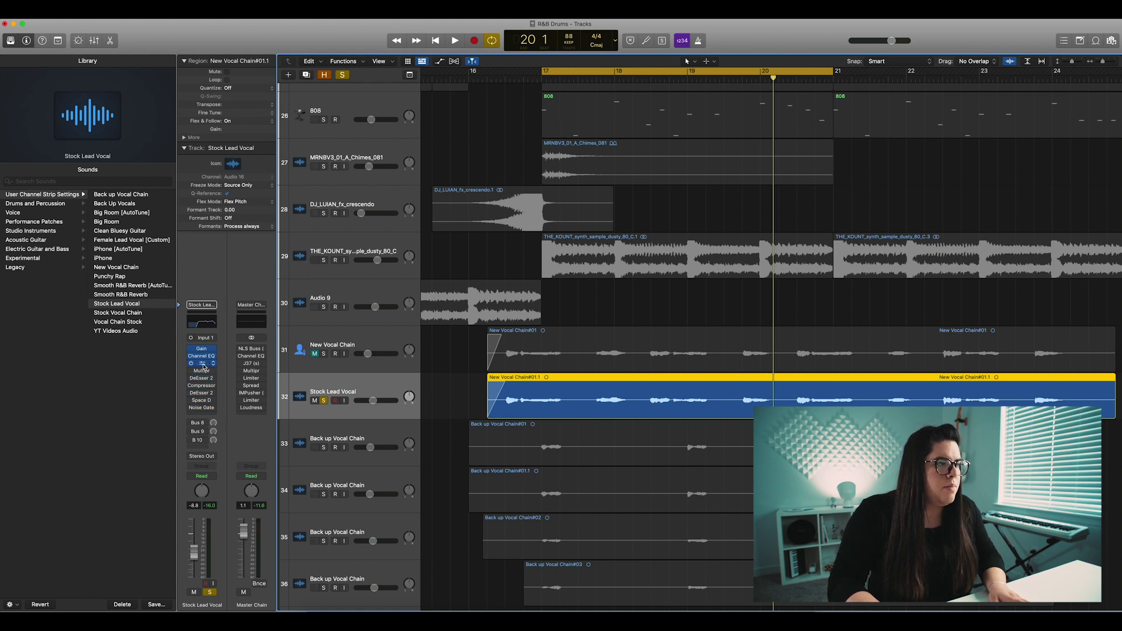
{"action": "left_click", "coordinate": [203, 367]}
{"action": "left_click_drag", "start_coordinate": [368, 389], "coordinate": [483, 155]}
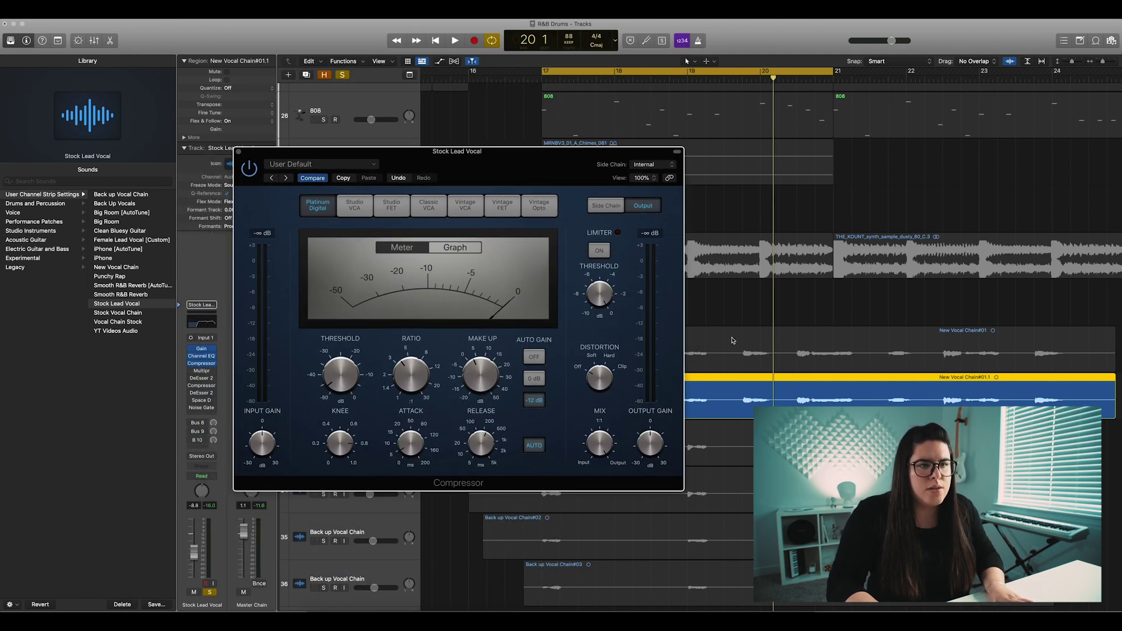
{"action": "left_click_drag", "start_coordinate": [537, 152], "coordinate": [837, 436]}
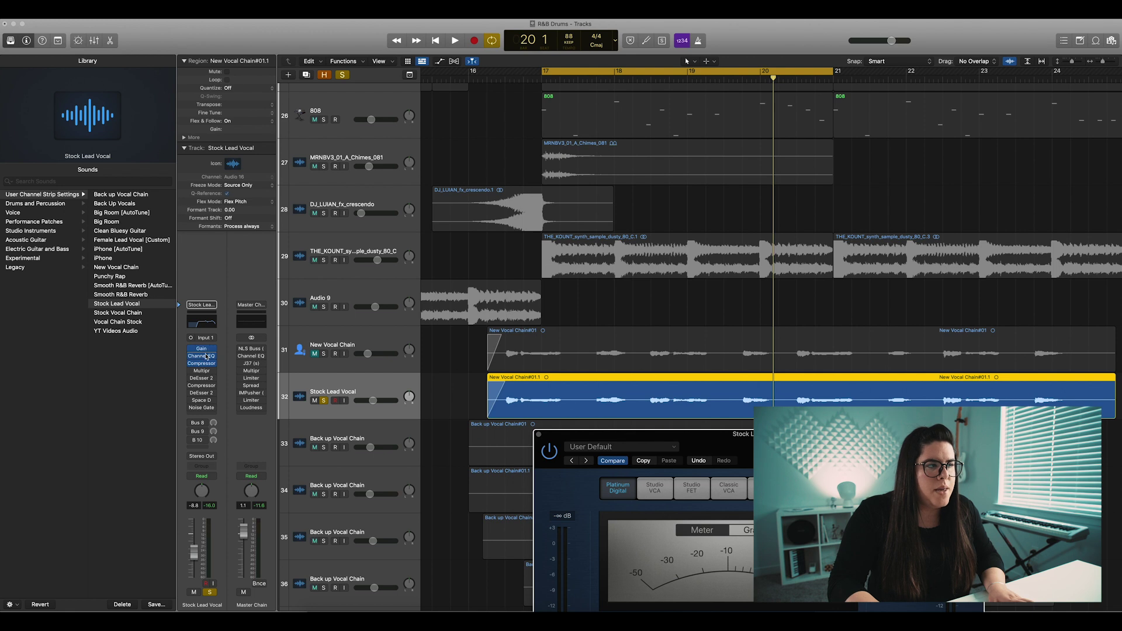
{"action": "left_click", "coordinate": [198, 357]}
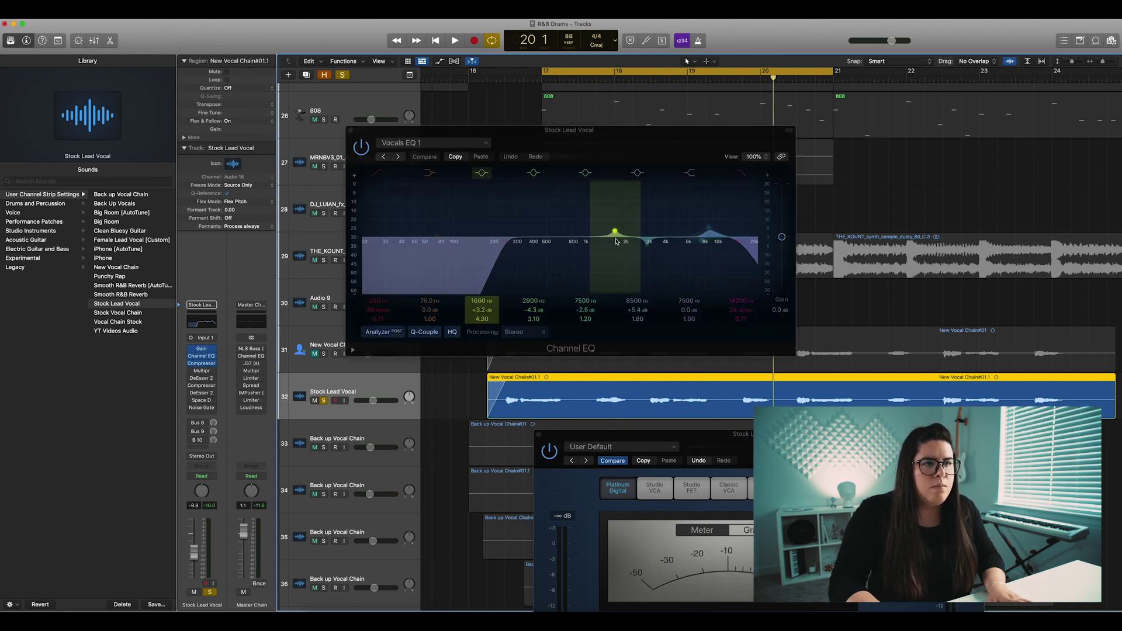
{"action": "left_click", "coordinate": [349, 130]}
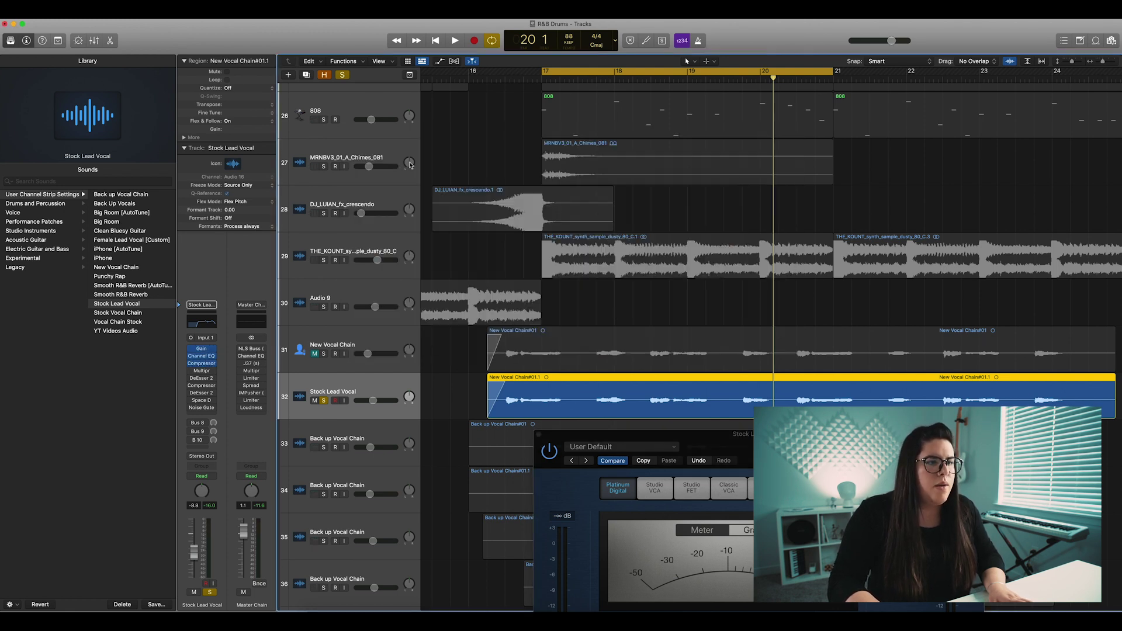
- Close the Compressor window and load the stock dynamics Compressor in the plug-in slot below Channel EQ on Stock Lead Vocal
{"action": "left_click_drag", "start_coordinate": [781, 452], "coordinate": [444, 183]}
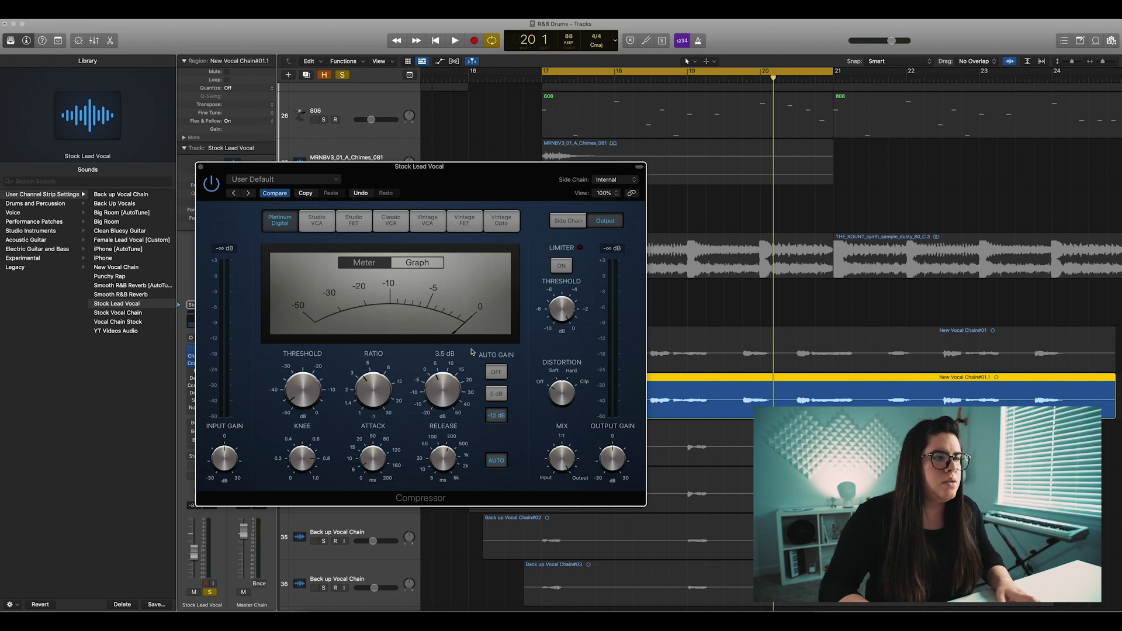
{"action": "left_click_drag", "start_coordinate": [393, 167], "coordinate": [397, 161]}
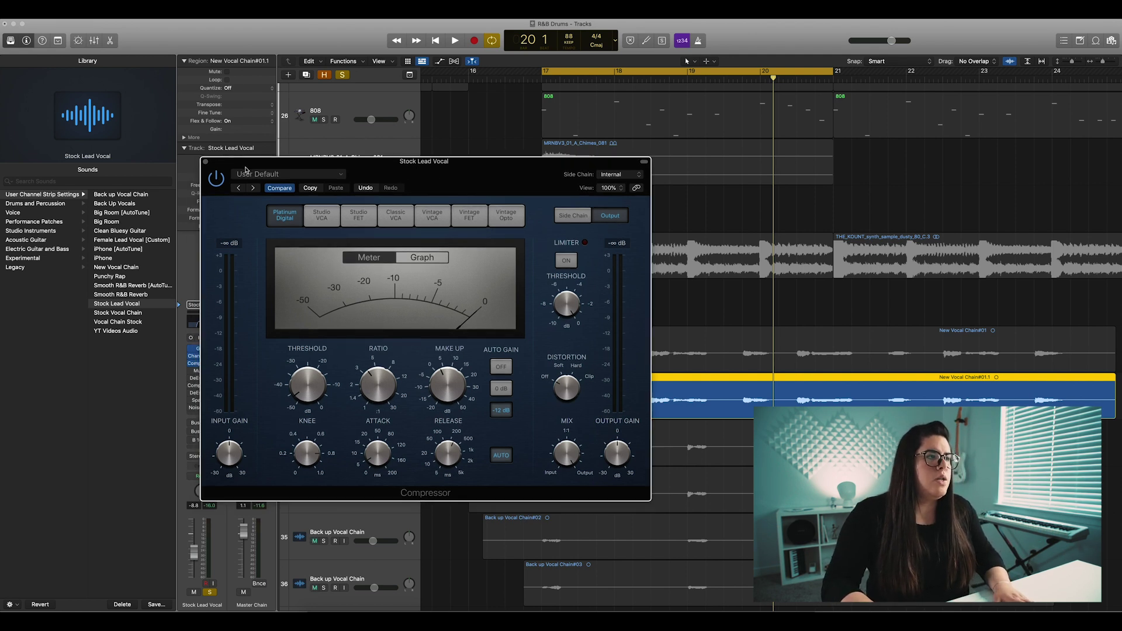
{"action": "left_click", "coordinate": [205, 162]}
{"action": "left_click", "coordinate": [213, 365]}
{"action": "mouse_move", "coordinate": [241, 468]}
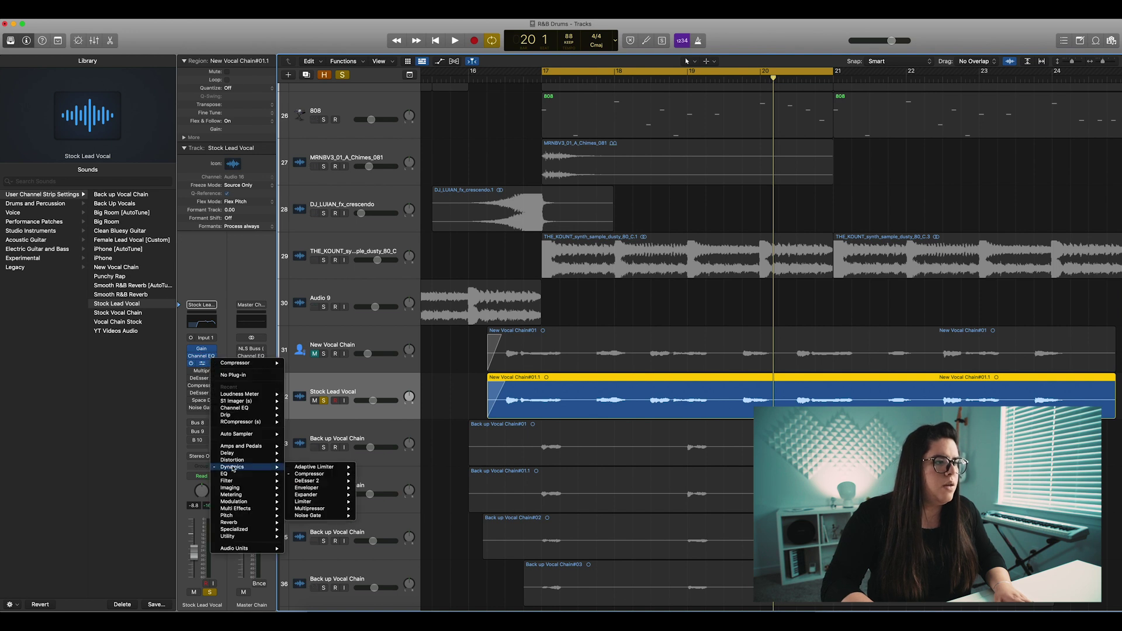
{"action": "mouse_move", "coordinate": [310, 475]}
{"action": "left_click", "coordinate": [375, 475]}
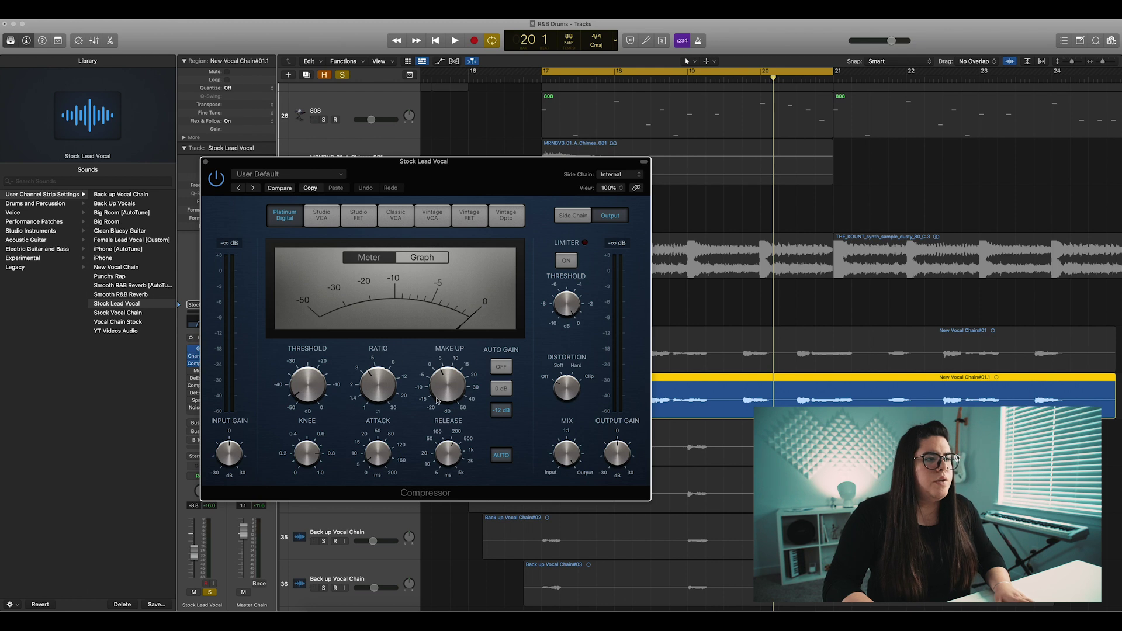
- Try the Studio VCA and Studio FET circuit types, and return the compressor to Platinum Digital
{"action": "mouse_move", "coordinate": [470, 378]}
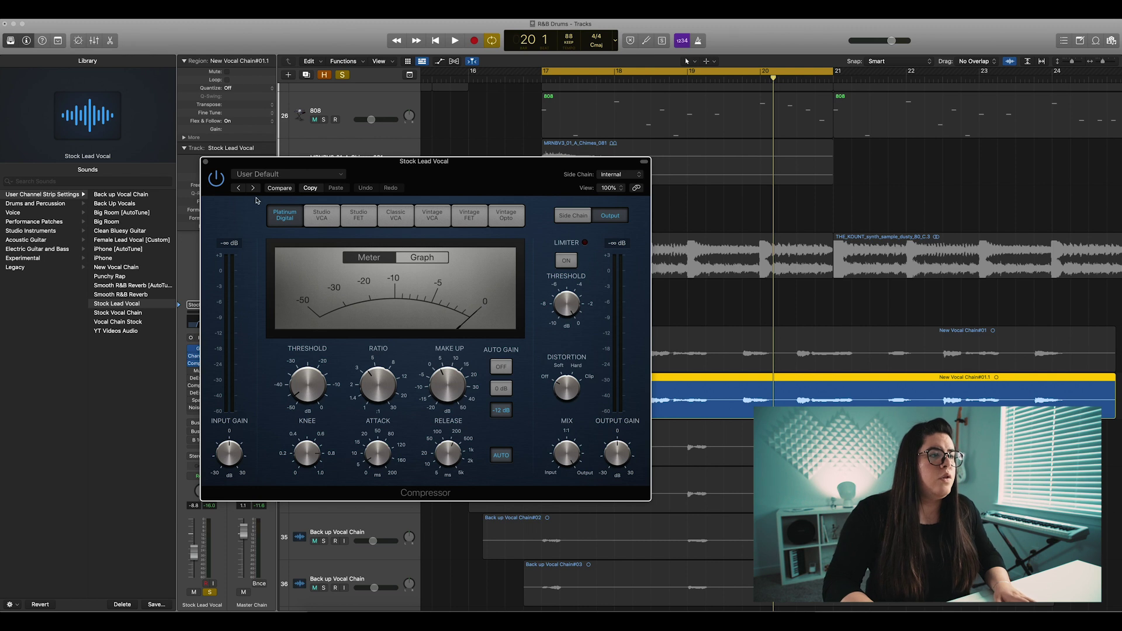
{"action": "left_click", "coordinate": [322, 215]}
{"action": "left_click", "coordinate": [358, 215]}
{"action": "left_click", "coordinate": [294, 218]}
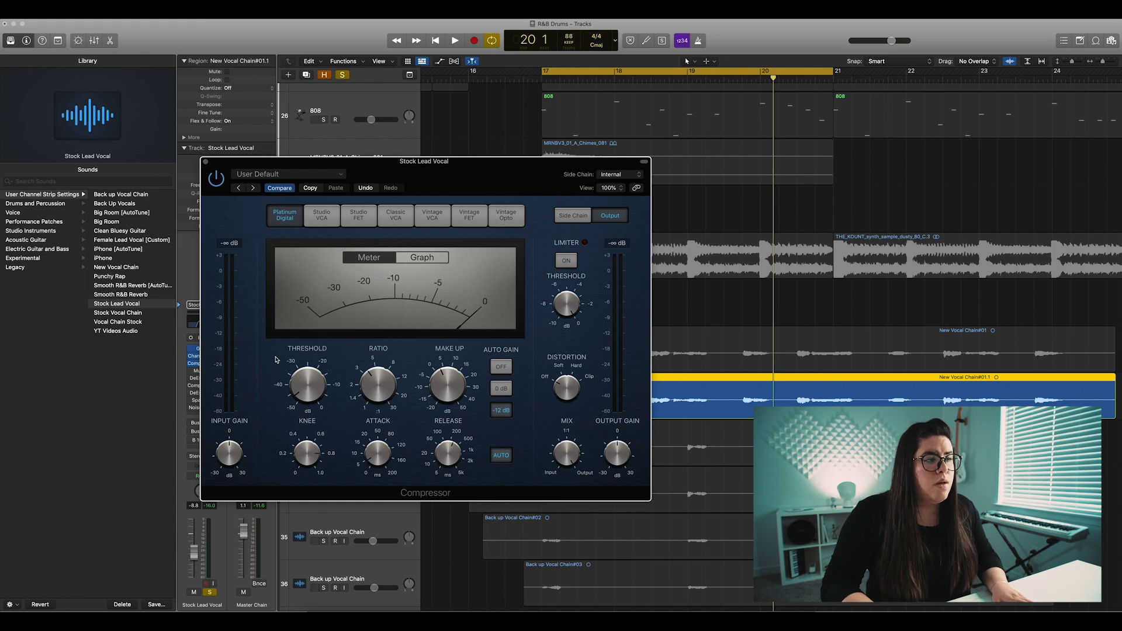
- Play the looped lead vocal through the Compressor to examine its gain reduction and level meters
{"action": "mouse_move", "coordinate": [455, 355]}
{"action": "mouse_move", "coordinate": [459, 439]}
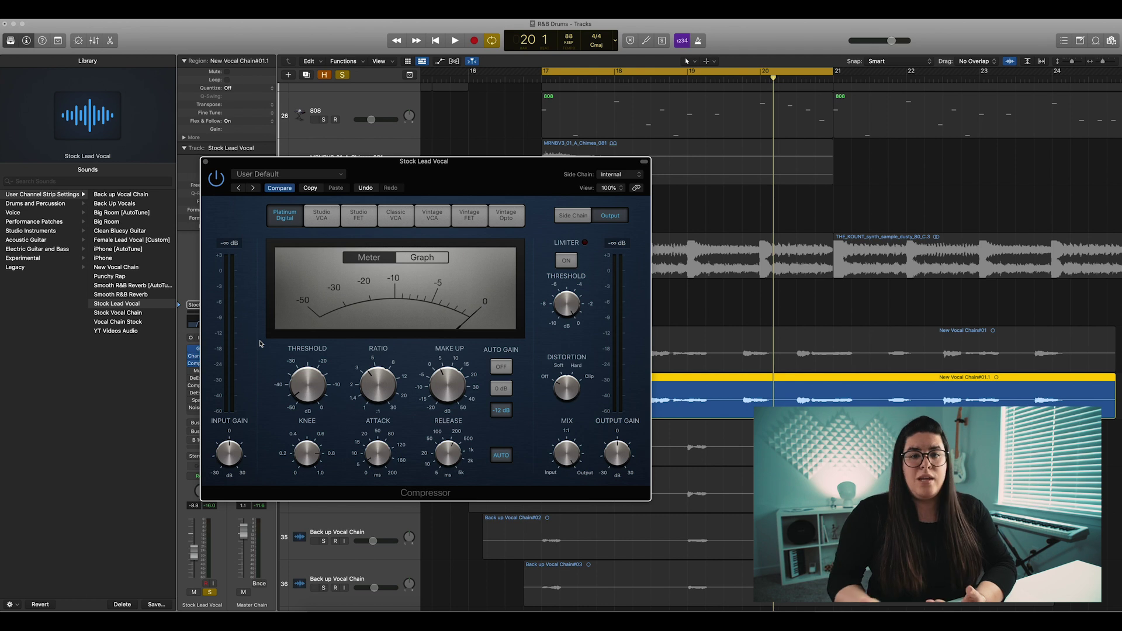
{"action": "mouse_move", "coordinate": [308, 387]}
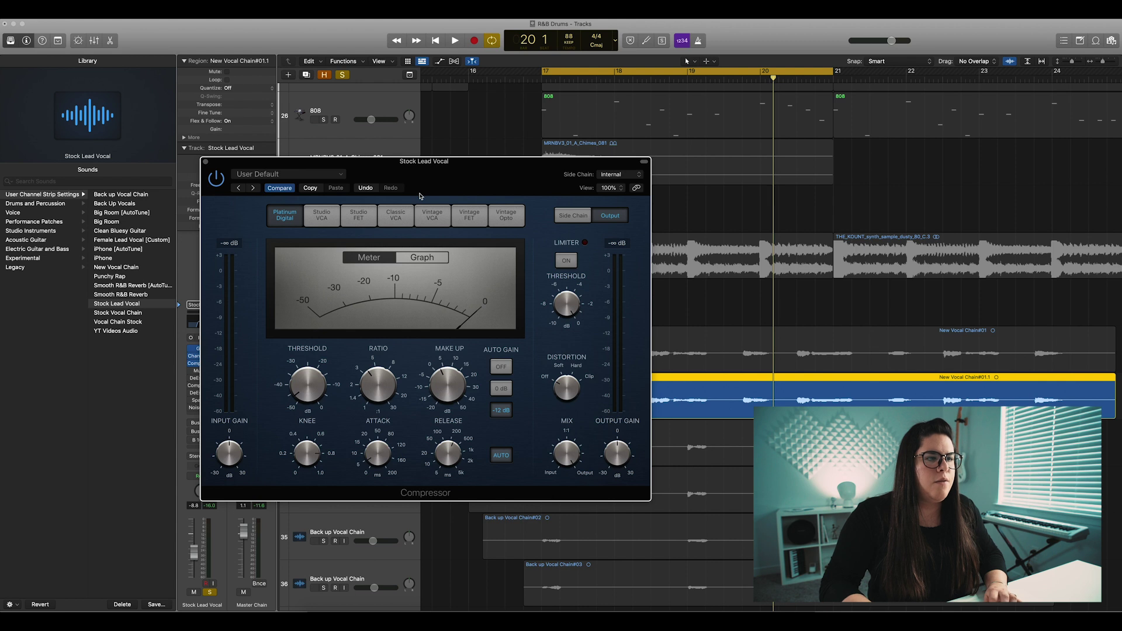
{"action": "key", "text": "space"}
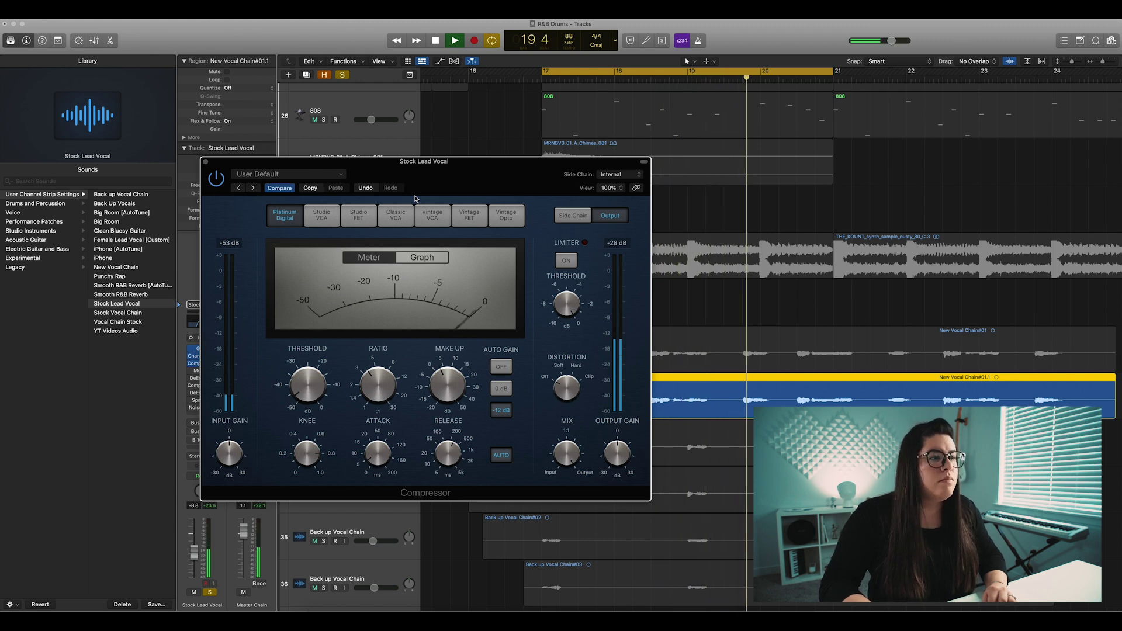
{"action": "key", "text": "space"}
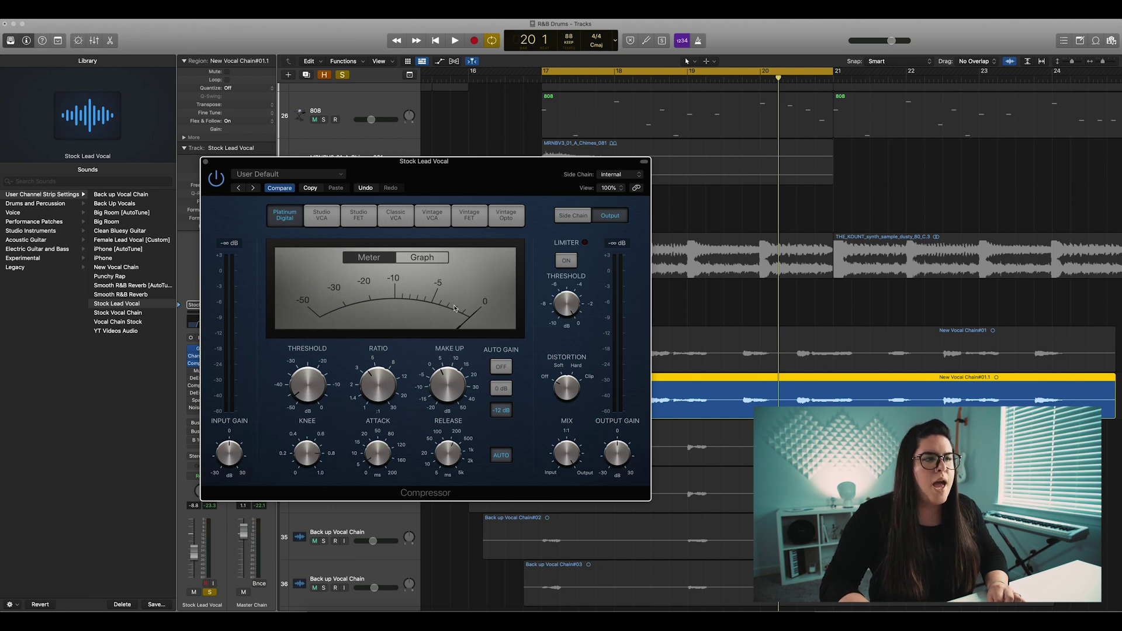
- Set the compressor's threshold to -46 dB while auditioning the looped lead vocal
{"action": "key", "text": "space"}
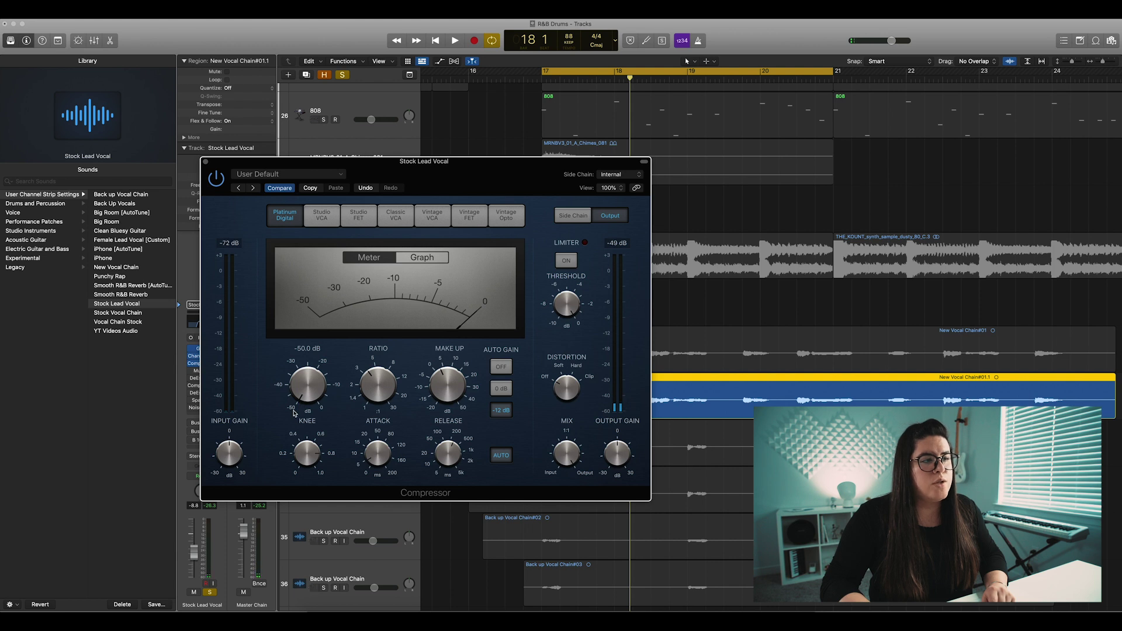
{"action": "key", "text": "space"}
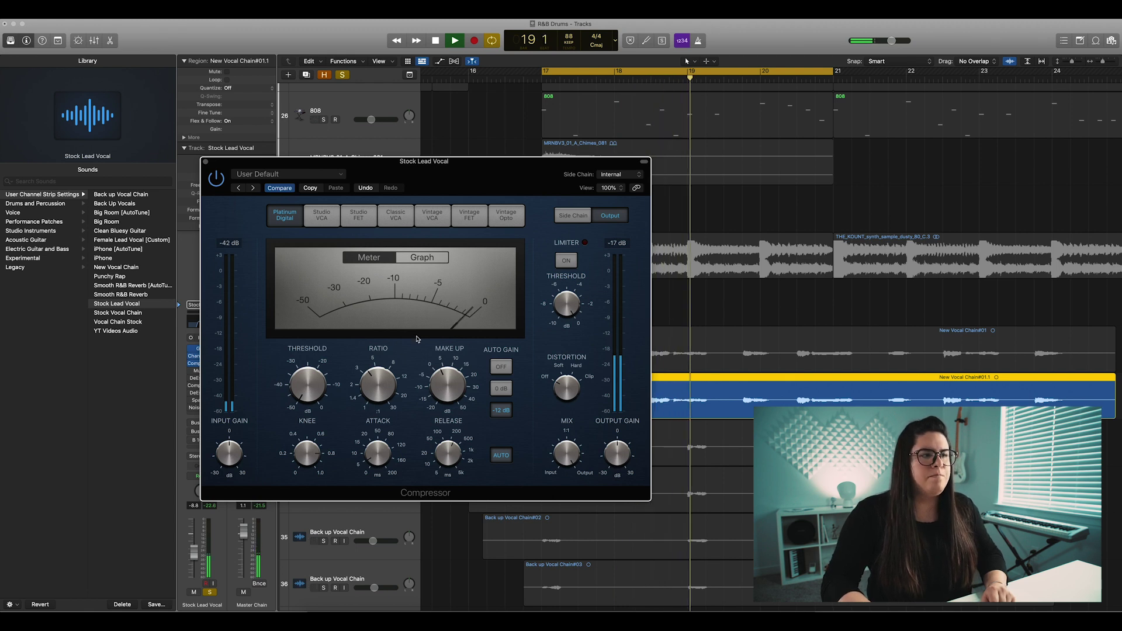
{"action": "key", "text": "space"}
{"action": "mouse_move", "coordinate": [305, 384]}
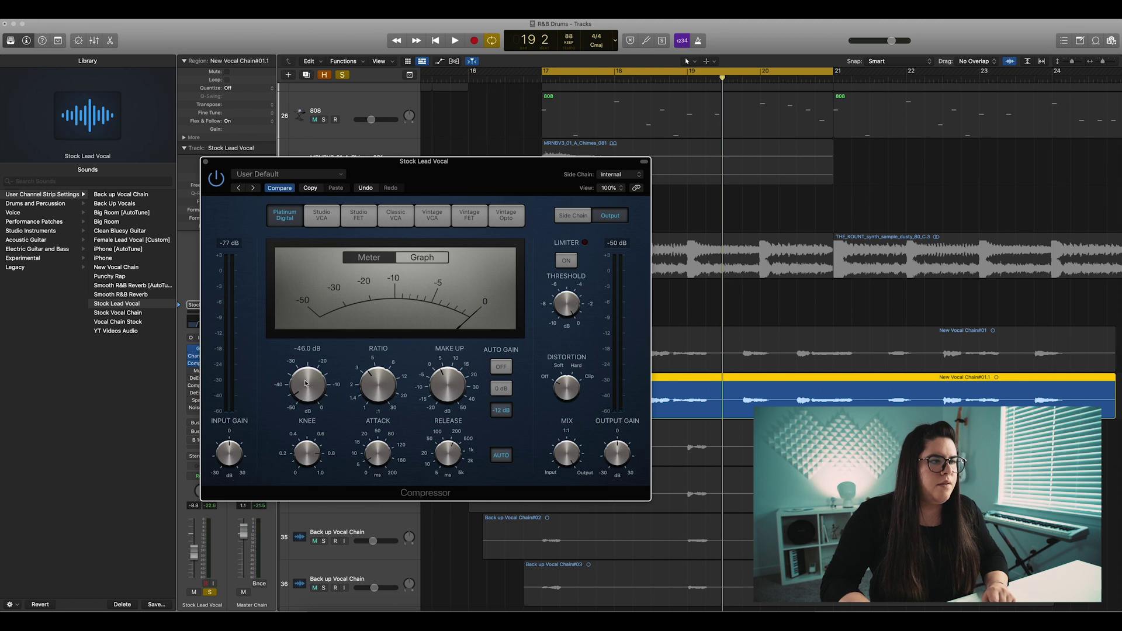
{"action": "key", "text": "space"}
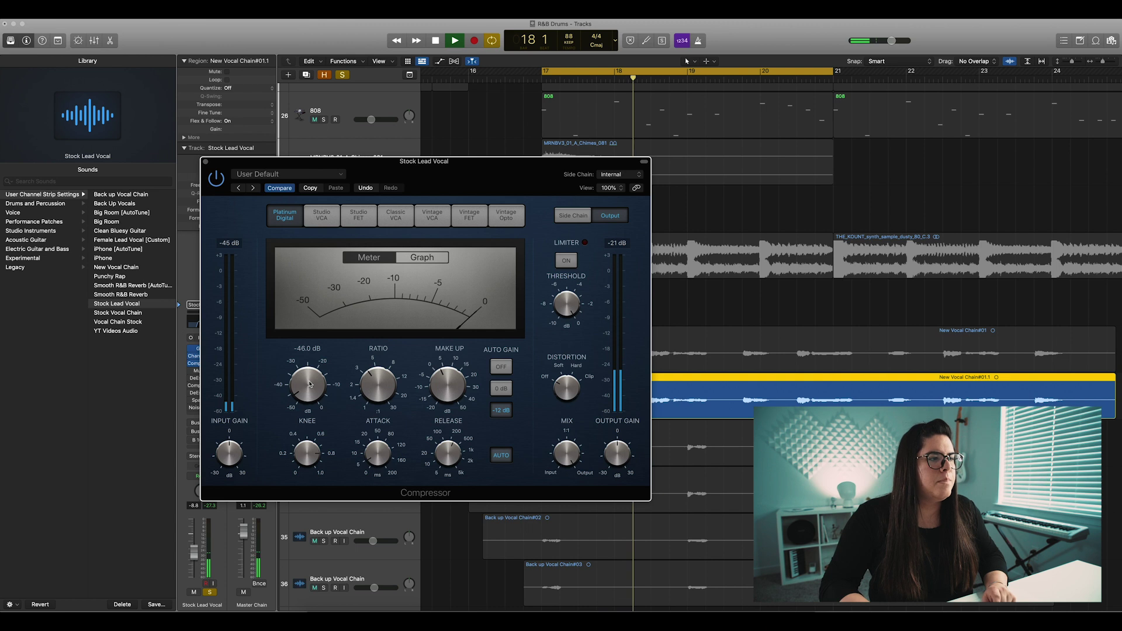
{"action": "key", "text": "space"}
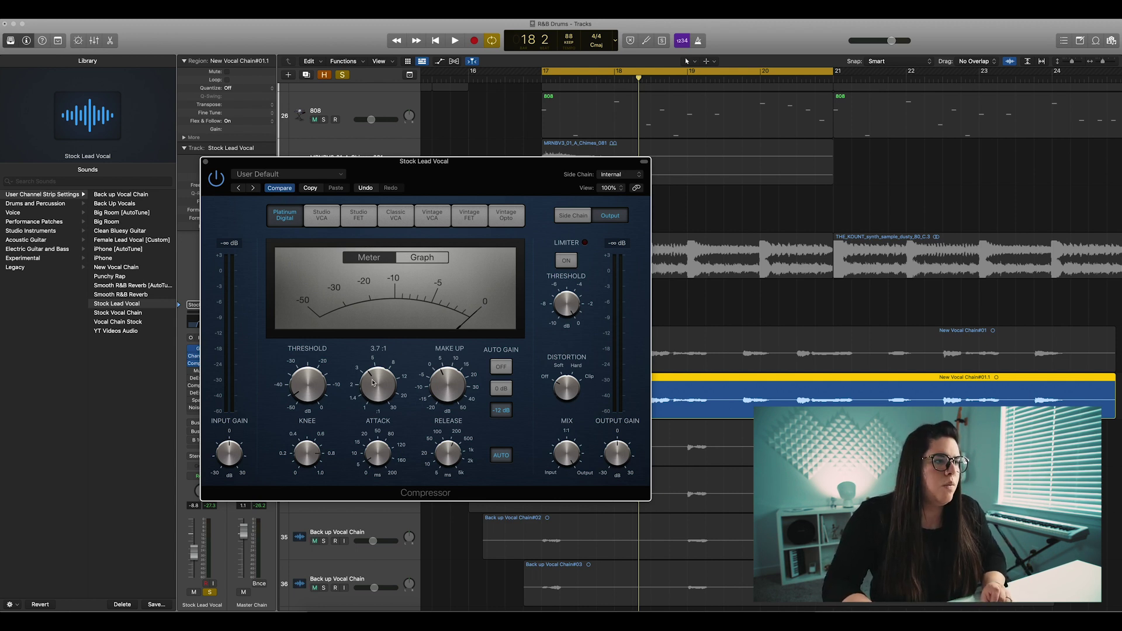
- Compare a 2.0:1 compressor ratio against the looped vocal, and bring the ratio back up to 3.7:1 during playback
{"action": "left_click_drag", "start_coordinate": [370, 391], "coordinate": [366, 404]}
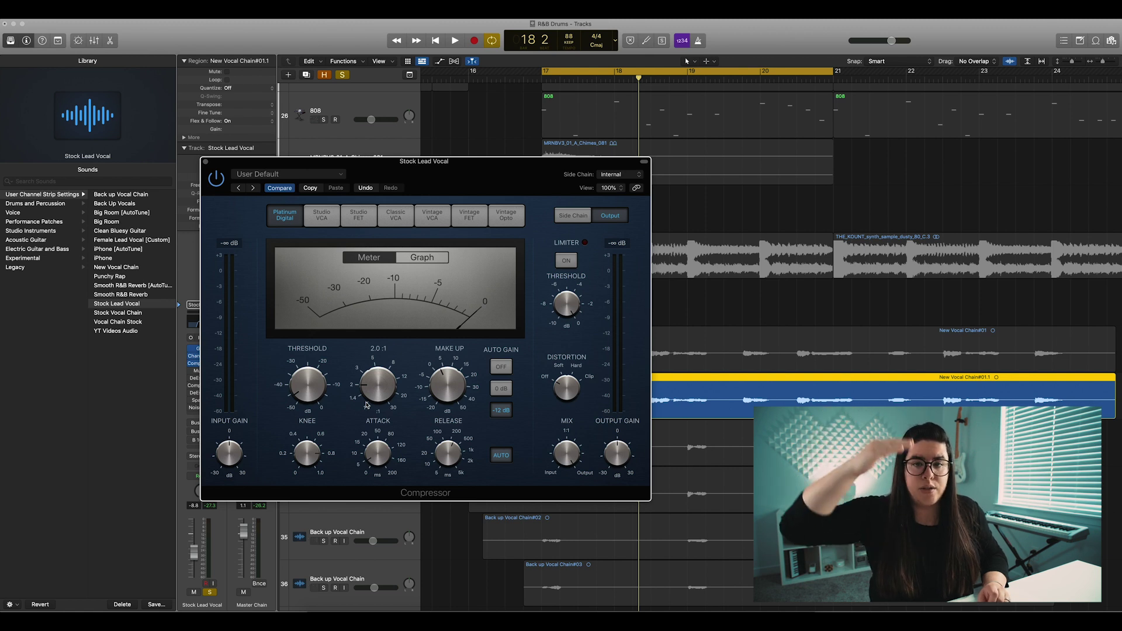
{"action": "key", "text": "space"}
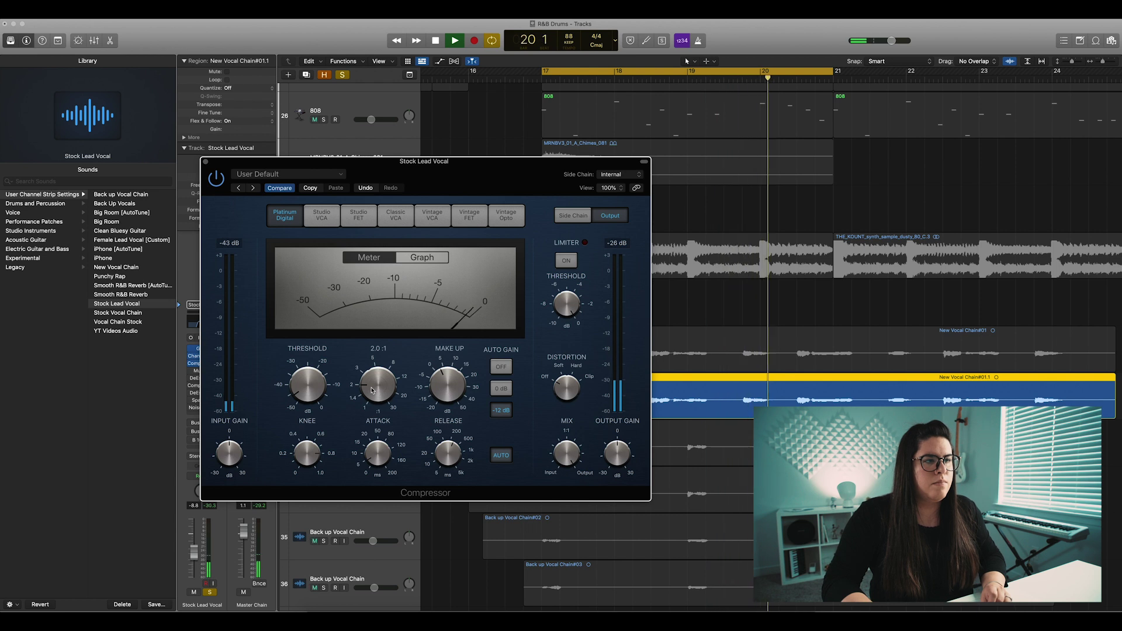
{"action": "left_click_drag", "start_coordinate": [372, 390], "coordinate": [373, 372]}
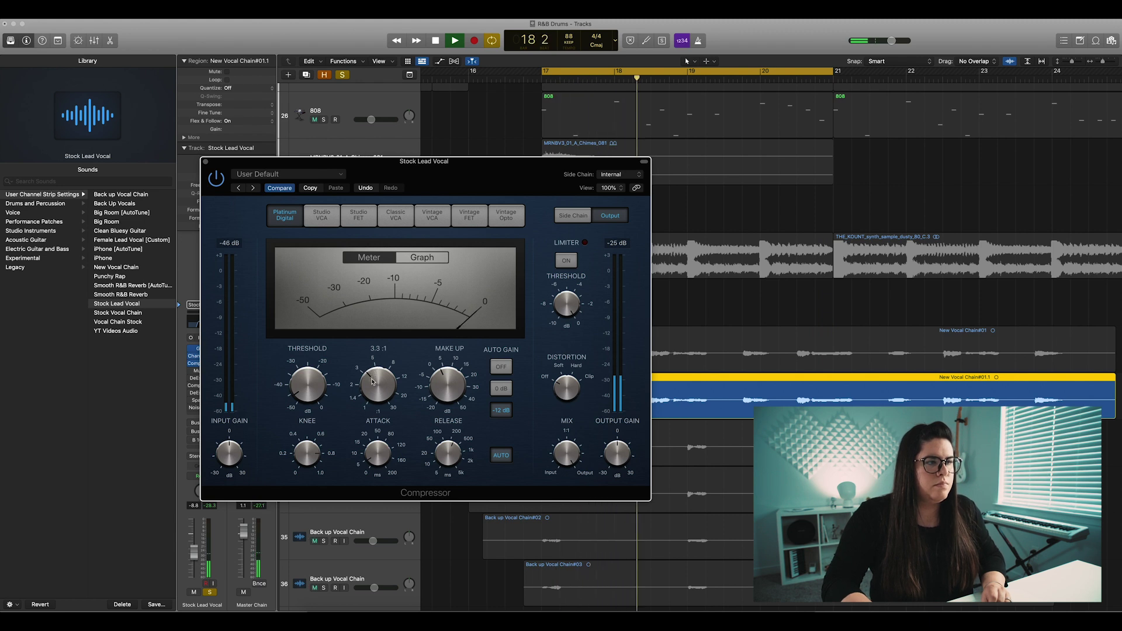
{"action": "left_click_drag", "start_coordinate": [373, 381], "coordinate": [373, 377]}
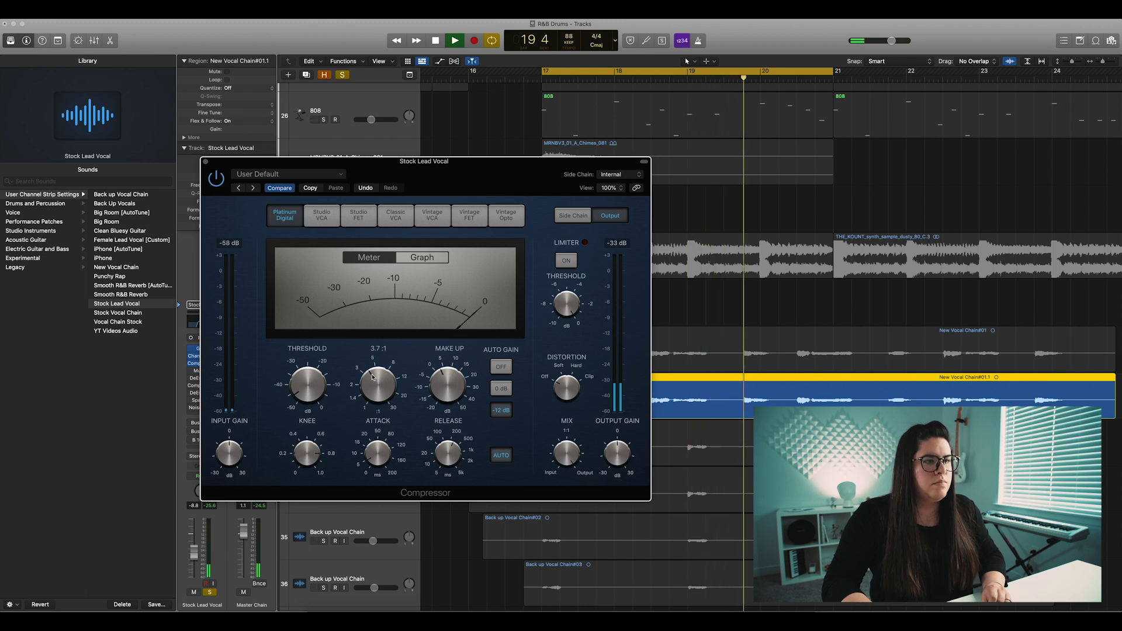
{"action": "key", "text": "space"}
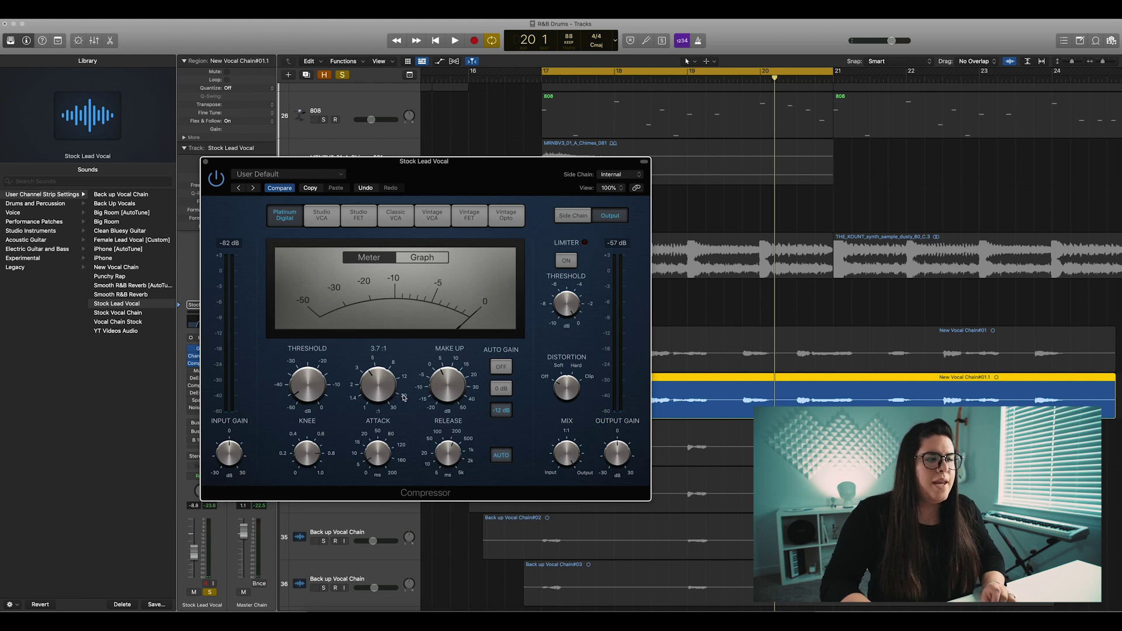
{"action": "mouse_move", "coordinate": [380, 435]}
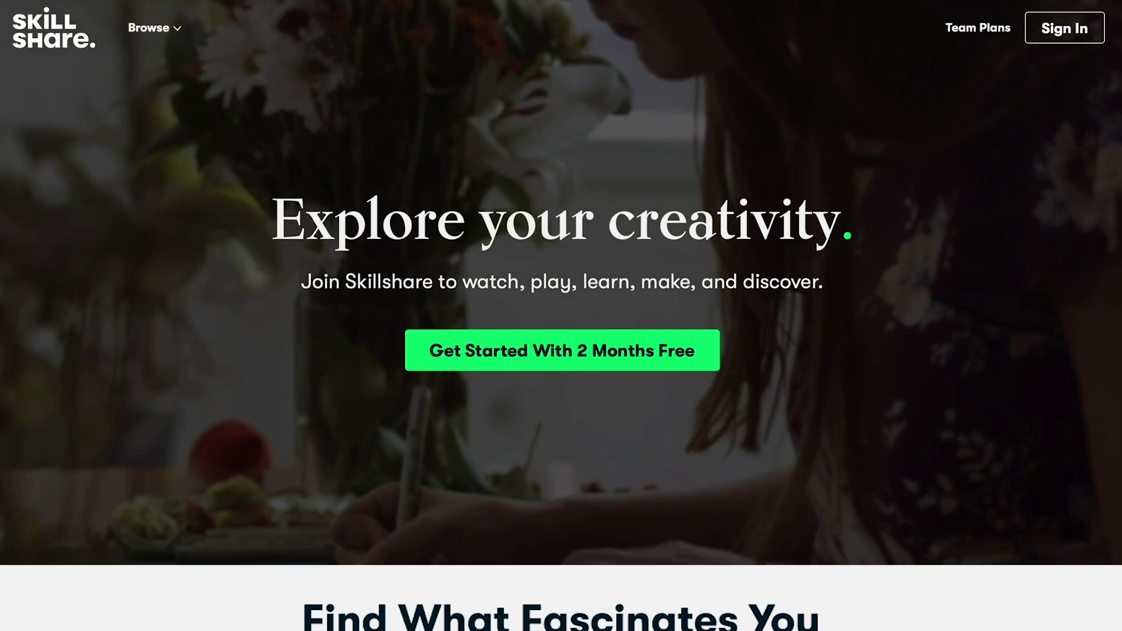
{"action": "scroll", "coordinate": [561, 316], "scroll_direction": "down", "scroll_amount": 5}
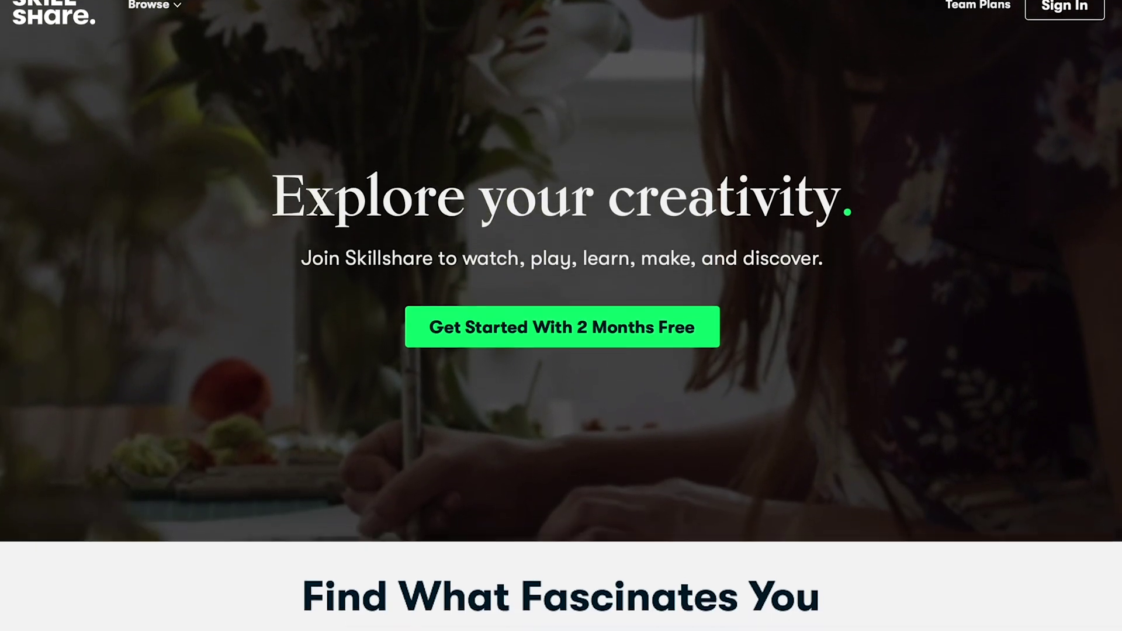
{"action": "scroll", "coordinate": [561, 316], "scroll_direction": "down", "scroll_amount": 4}
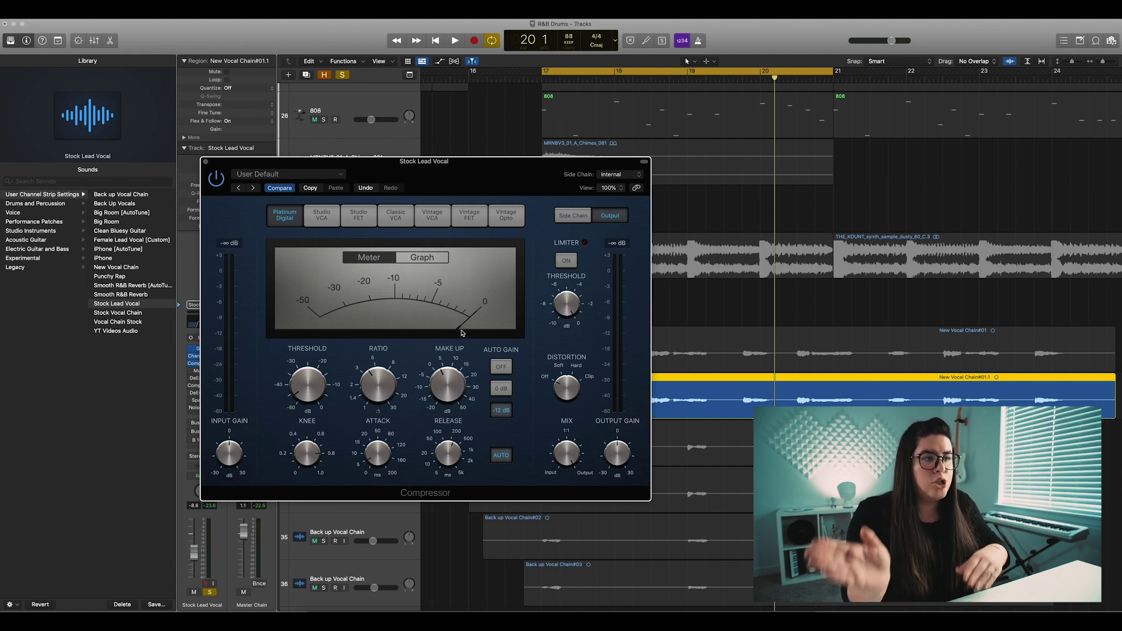
- Play the looped lead vocal to examine how the gain reduction needle responds to the Compressor's attack setting
{"action": "mouse_move", "coordinate": [379, 453]}
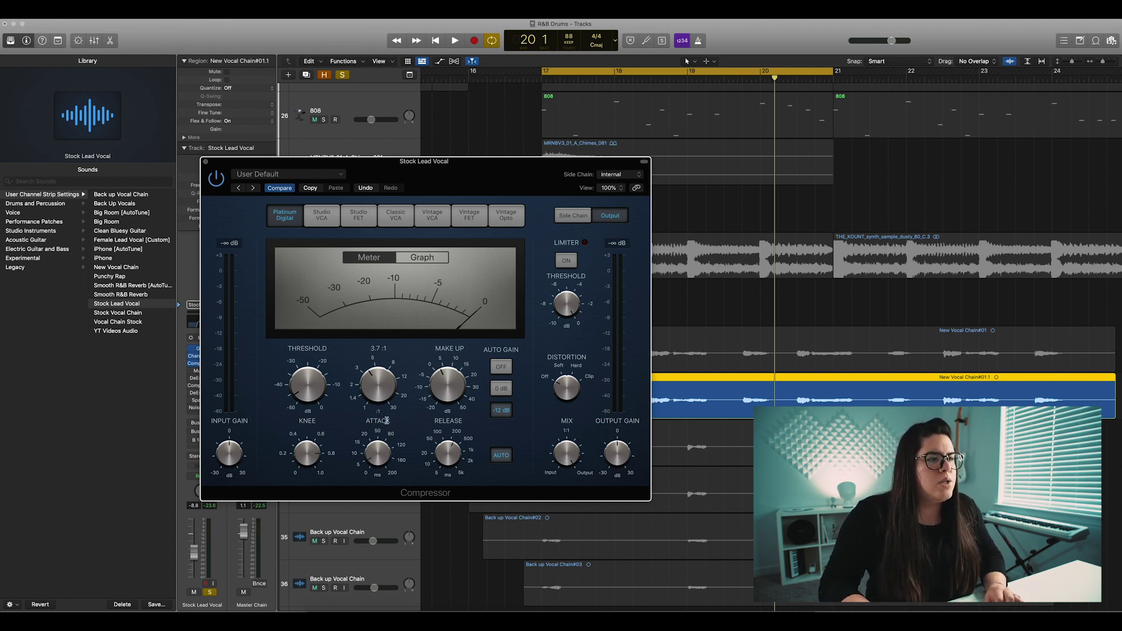
{"action": "key", "text": "space"}
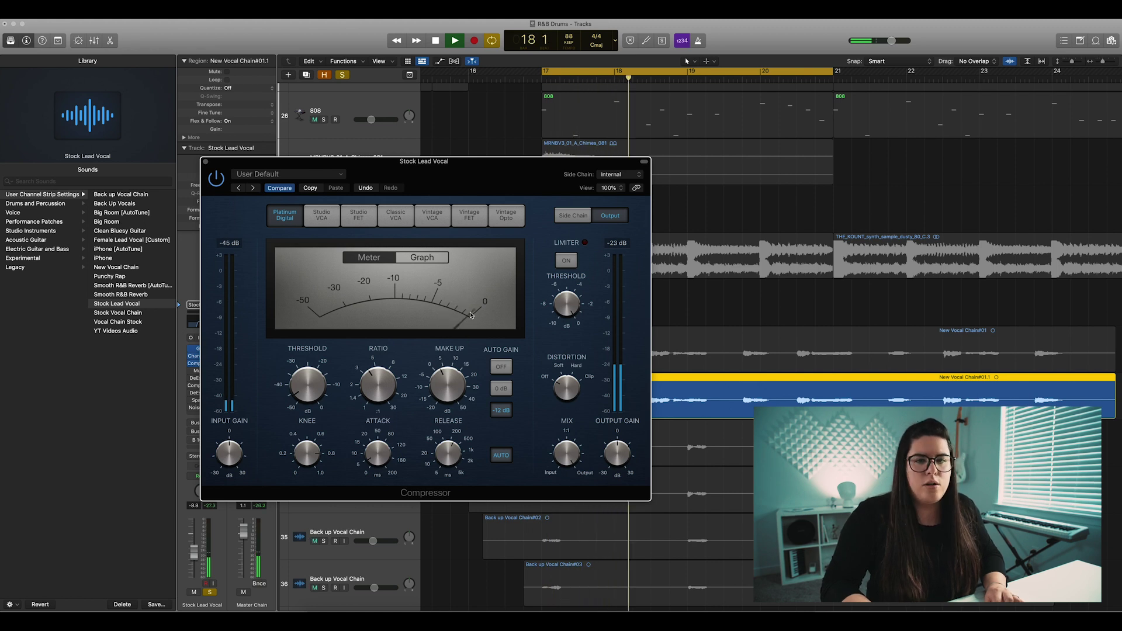
{"action": "key", "text": "space"}
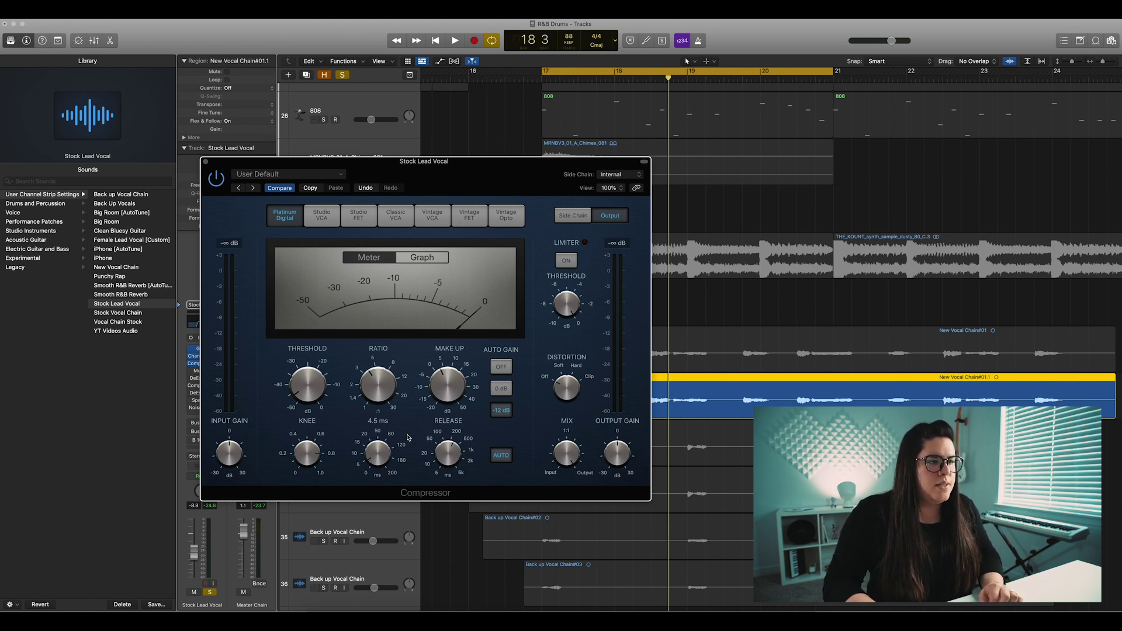
- Replay the looped lead vocal in short passes to examine how the needle recovers with the Compressor's release setting
{"action": "mouse_move", "coordinate": [450, 456]}
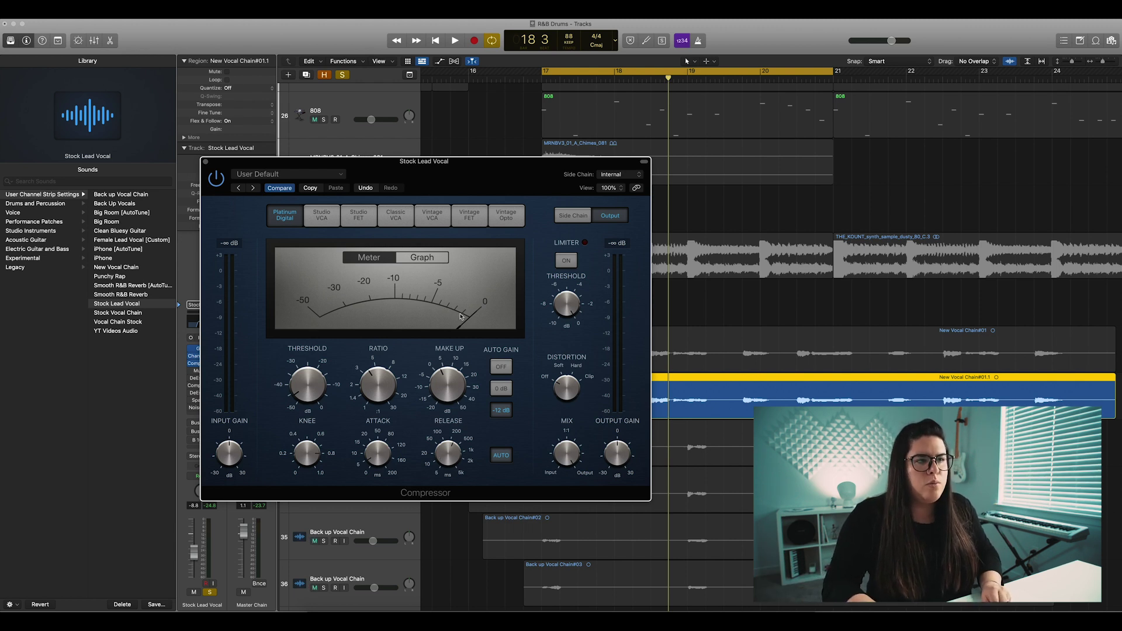
{"action": "key", "text": "space"}
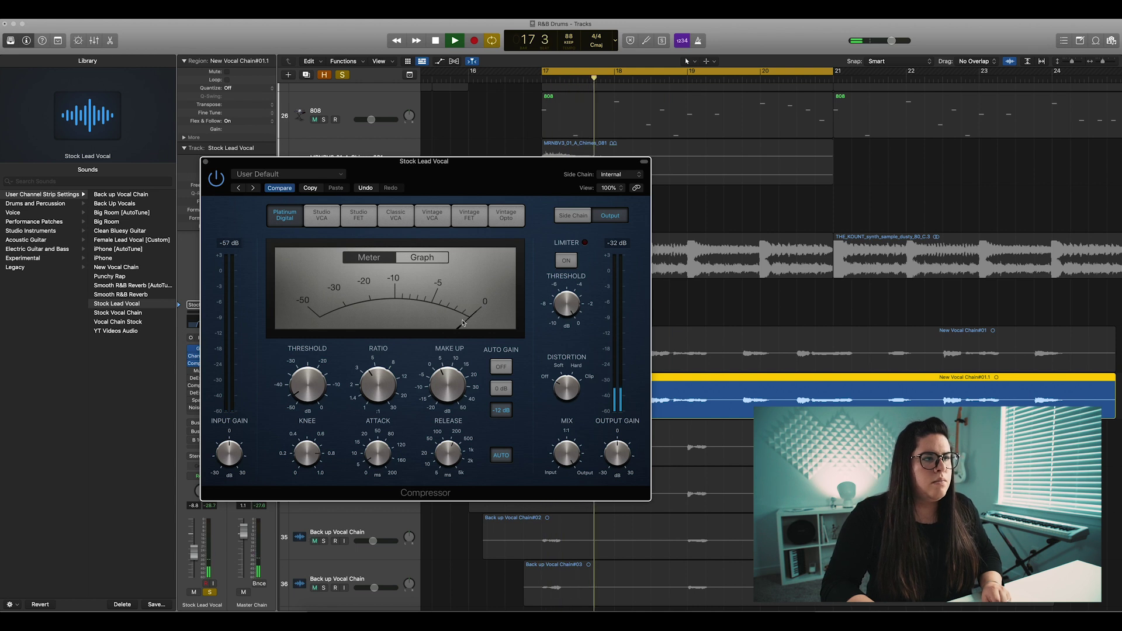
{"action": "key", "text": "space"}
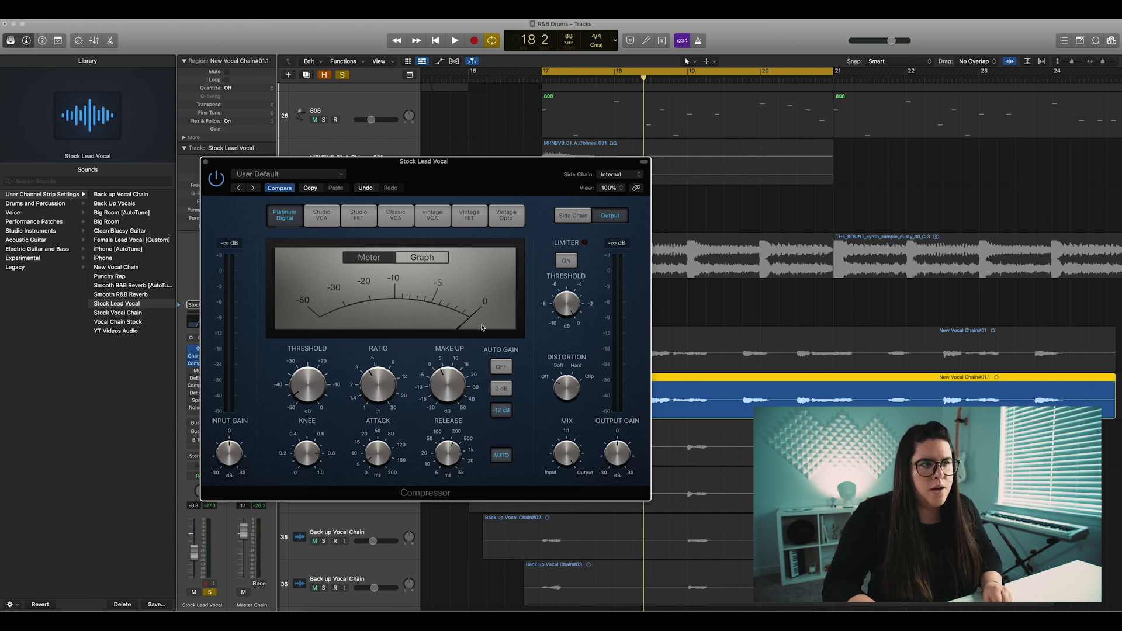
{"action": "key", "text": "space"}
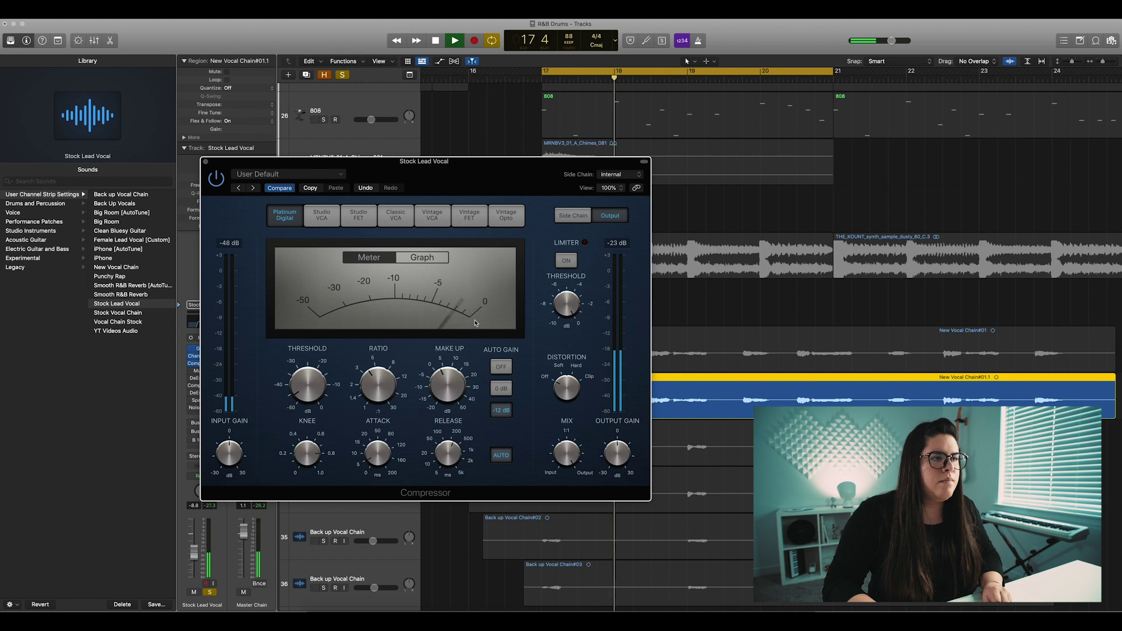
{"action": "key", "text": "space"}
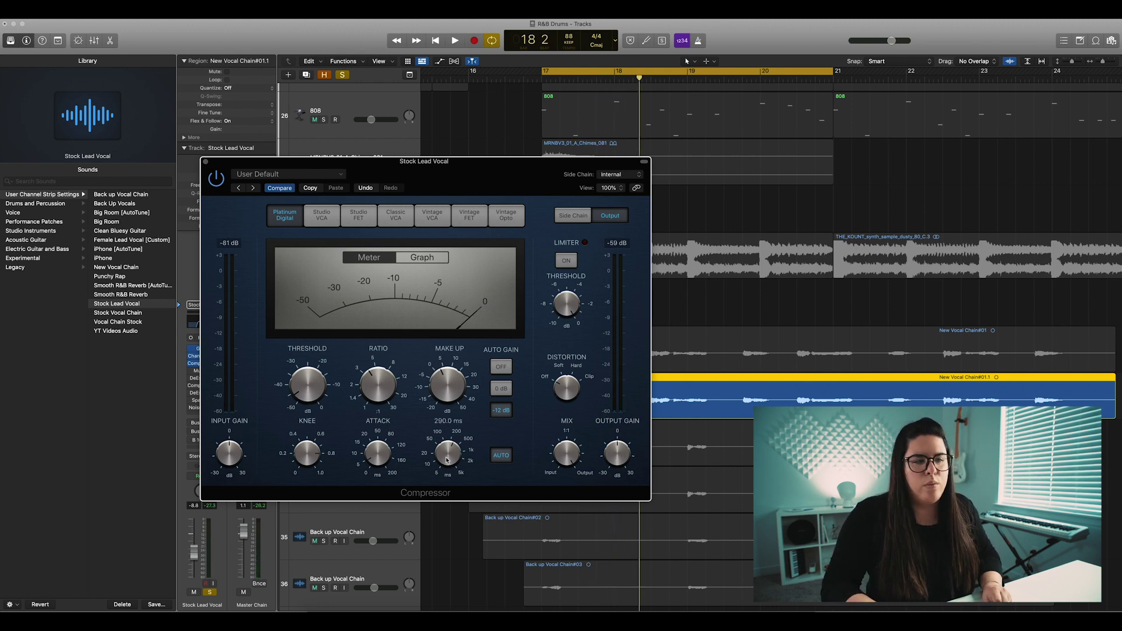
- Raise the Compressor's make-up gain slightly while auditioning the looped lead vocal
{"action": "mouse_move", "coordinate": [392, 433]}
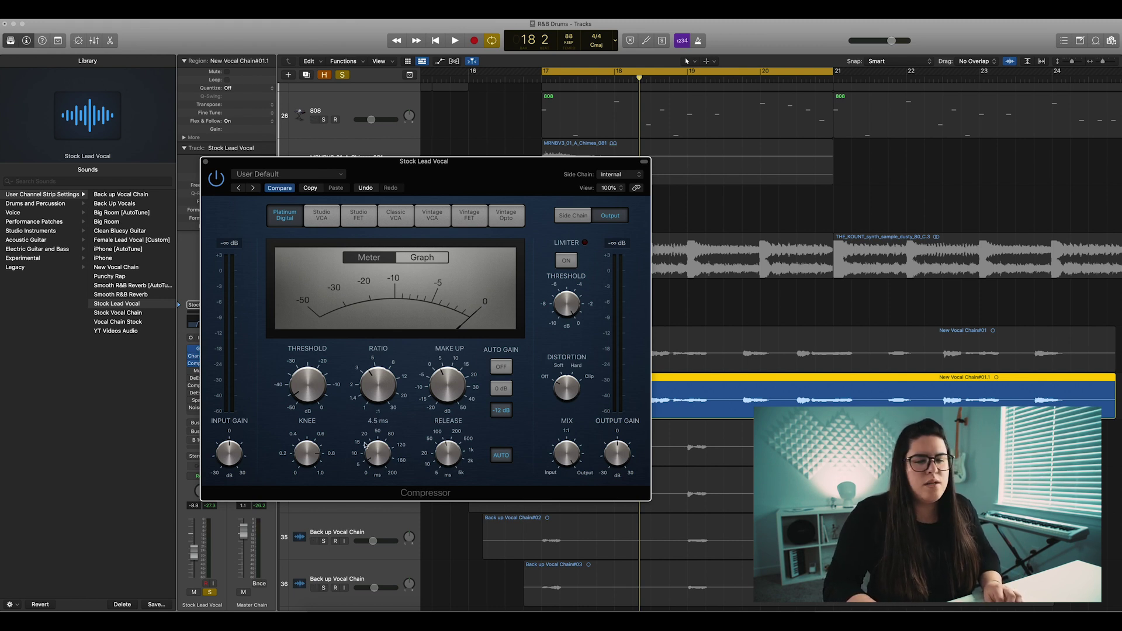
{"action": "mouse_move", "coordinate": [306, 403]}
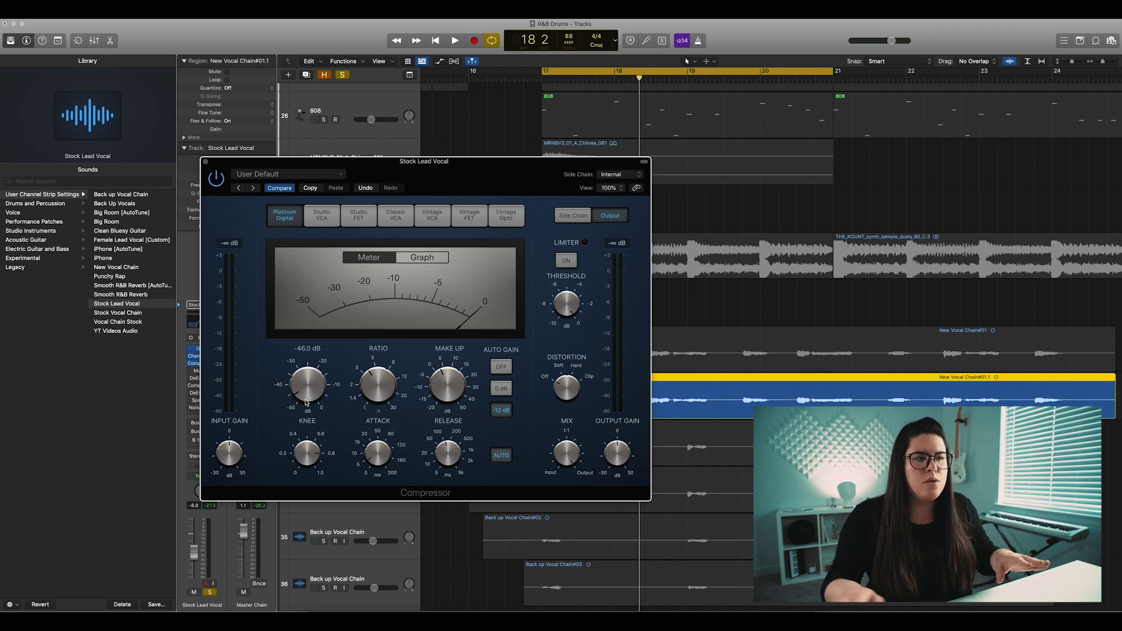
{"action": "mouse_move", "coordinate": [428, 380]}
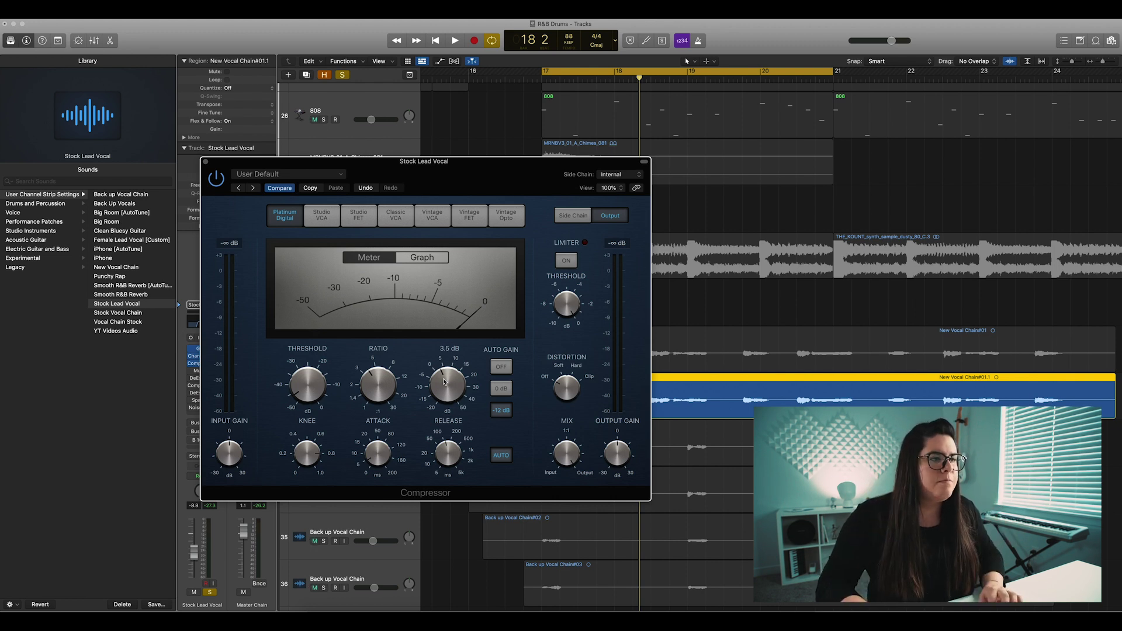
{"action": "key", "text": "space"}
{"action": "mouse_move", "coordinate": [444, 381]}
{"action": "left_mouse_down"}
{"action": "mouse_move", "coordinate": [445, 346]}
{"action": "mouse_move", "coordinate": [446, 374]}
{"action": "left_mouse_up"}
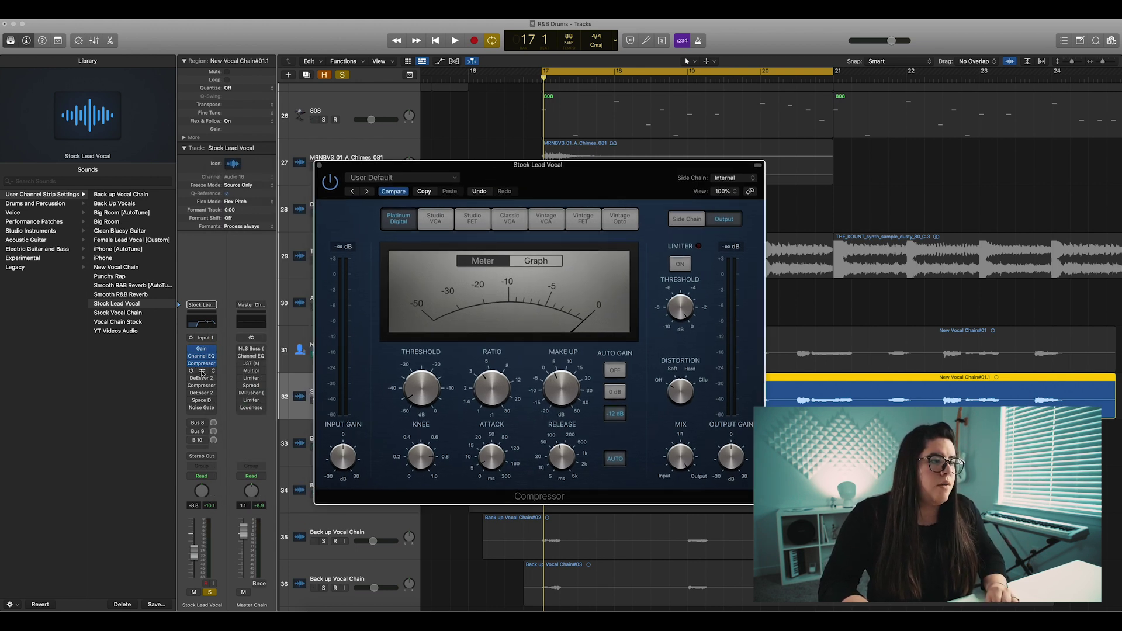
- View the Multipressor and the second Compressor settings on the Stock Lead Vocal channel strip, and close both plug-in windows
{"action": "left_click", "coordinate": [201, 372]}
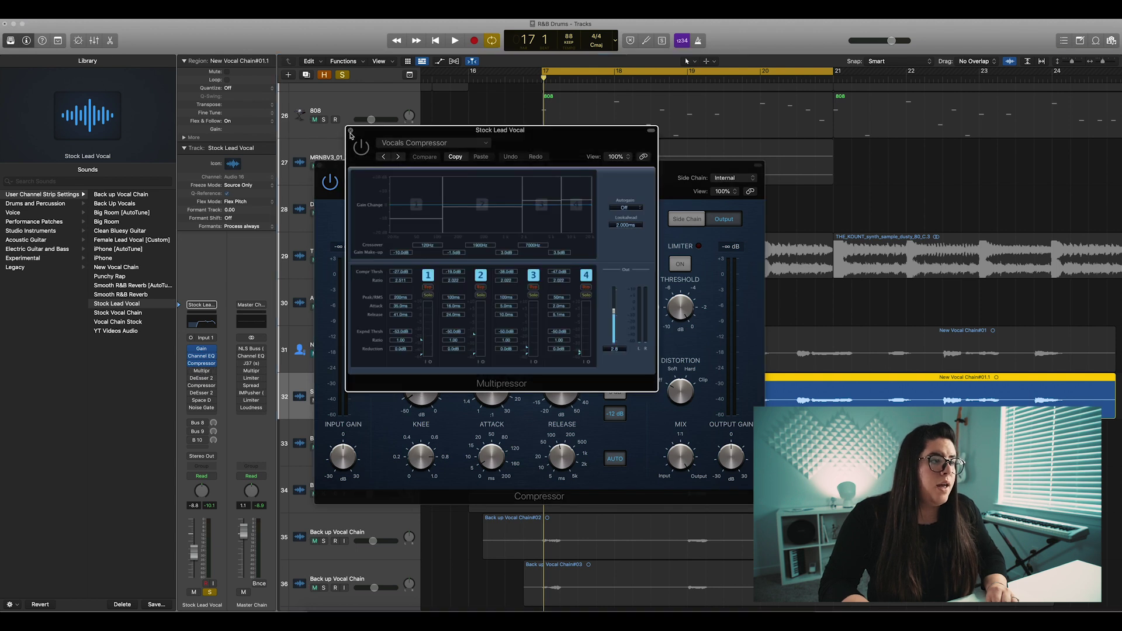
{"action": "left_click", "coordinate": [350, 129]}
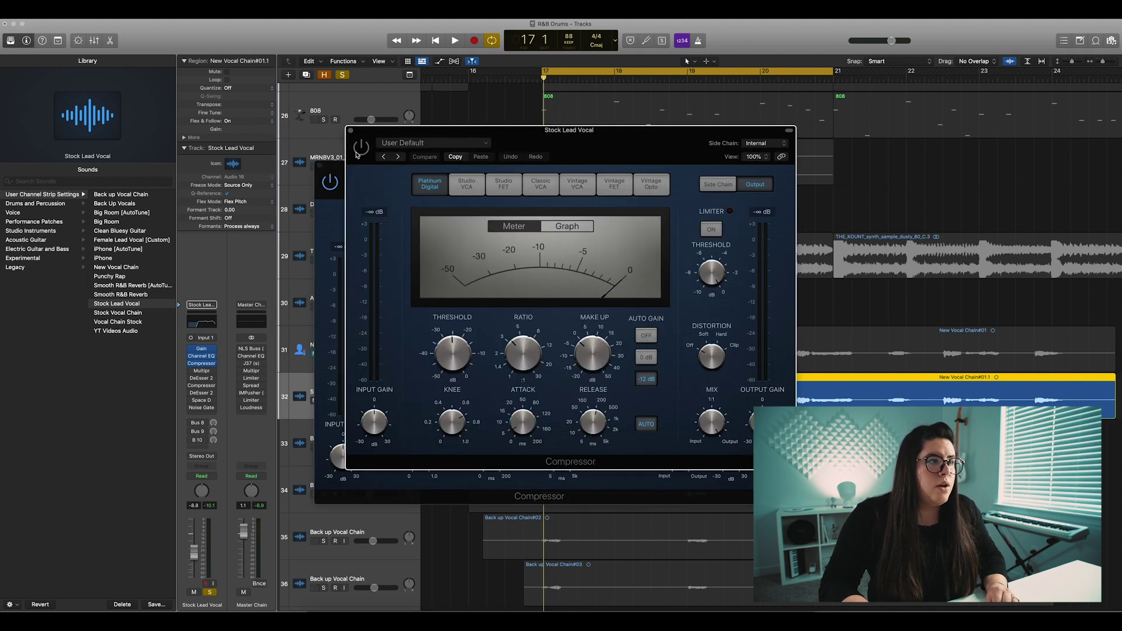
{"action": "left_click", "coordinate": [351, 131]}
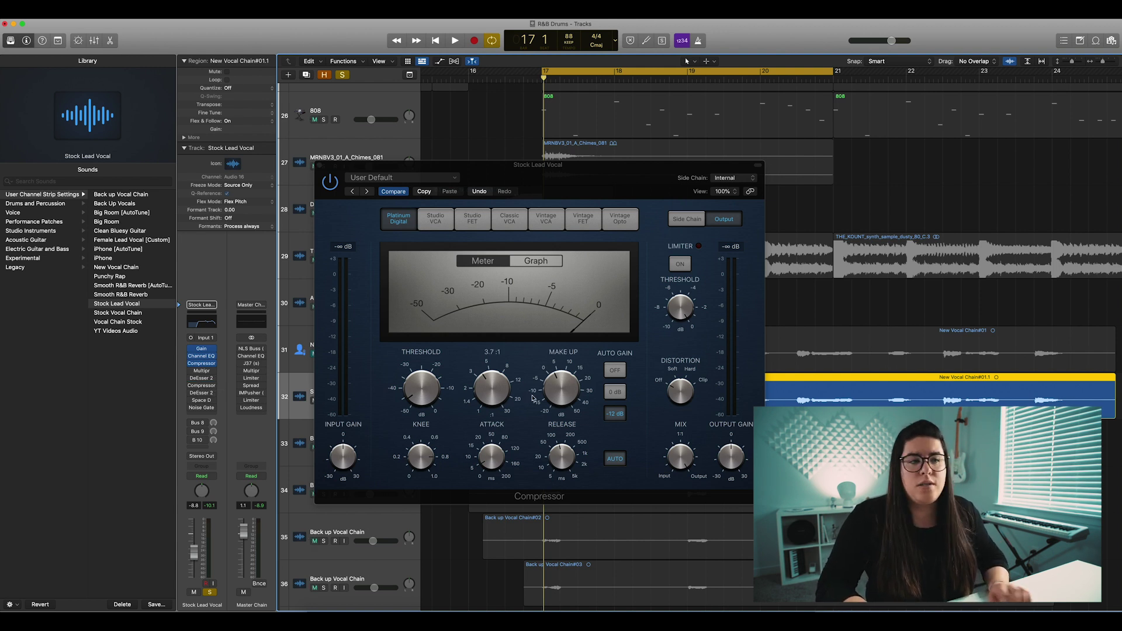
- Close the first Compressor's window and enable the bypassed Multipressor and first DeEsser 2 on the Stock Lead Vocal channel strip
{"action": "left_click", "coordinate": [319, 166]}
{"action": "left_click", "coordinate": [191, 371]}
{"action": "left_click", "coordinate": [191, 378]}
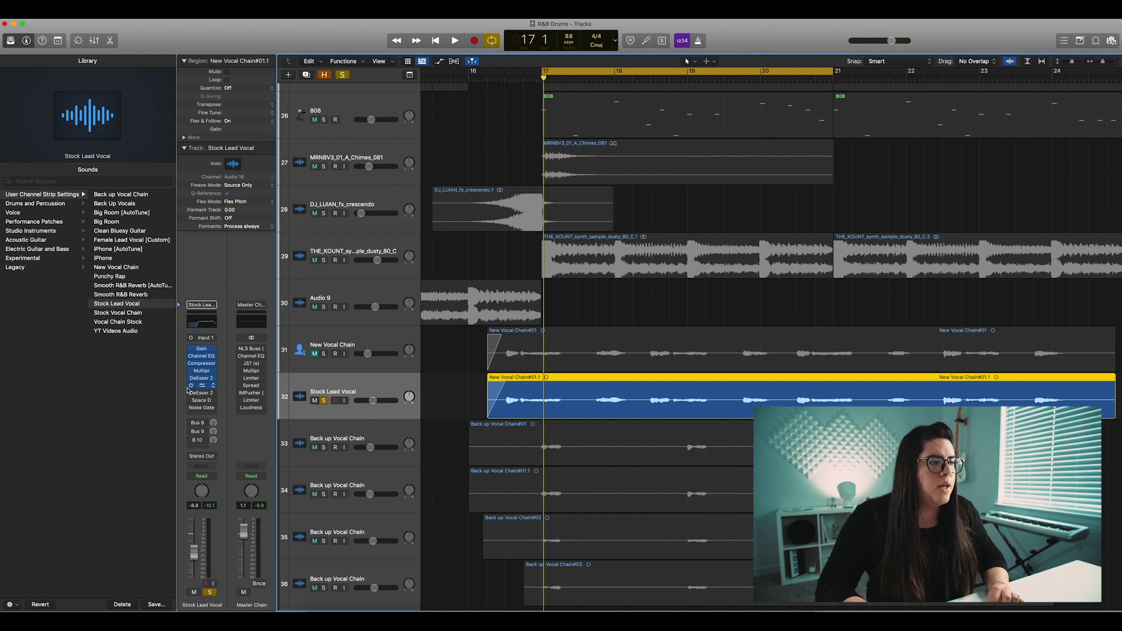
- Audition the vocal and enable the second Compressor, second DeEsser 2, Space D and the Bus 8, Bus 9 and B 10 sends
{"action": "key", "text": "space"}
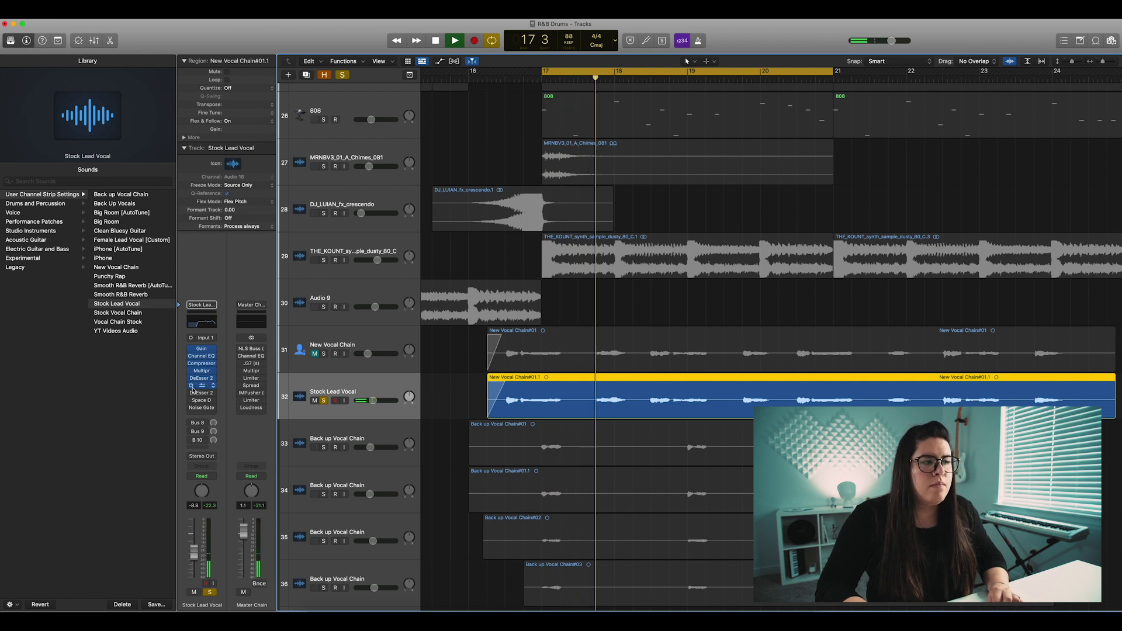
{"action": "key", "text": "space"}
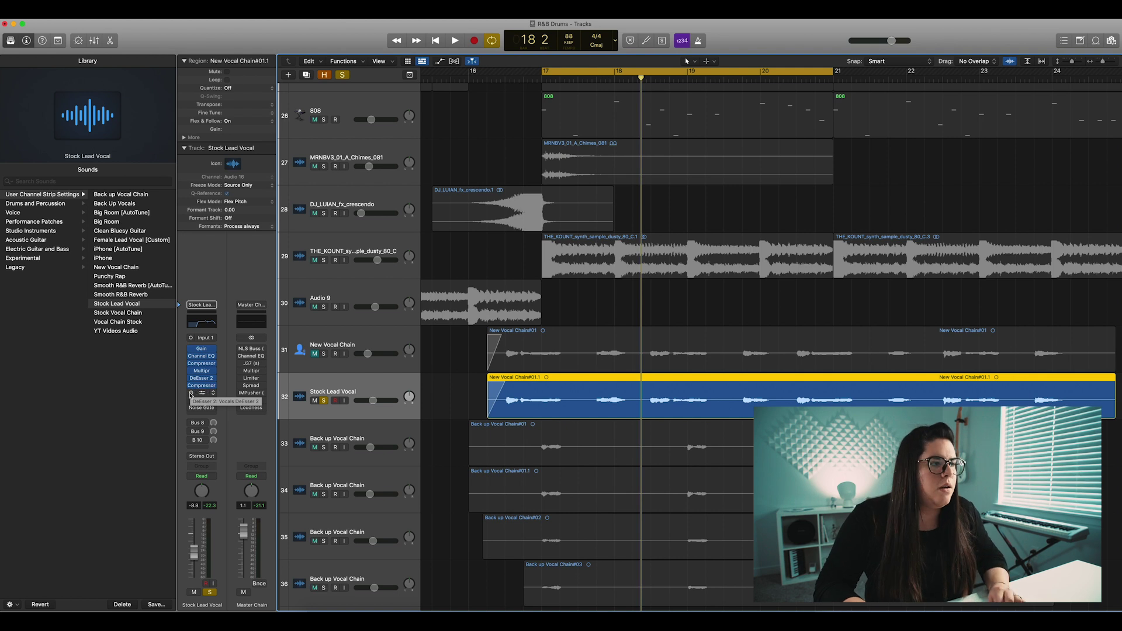
{"action": "left_click_drag", "start_coordinate": [190, 422], "coordinate": [189, 442]}
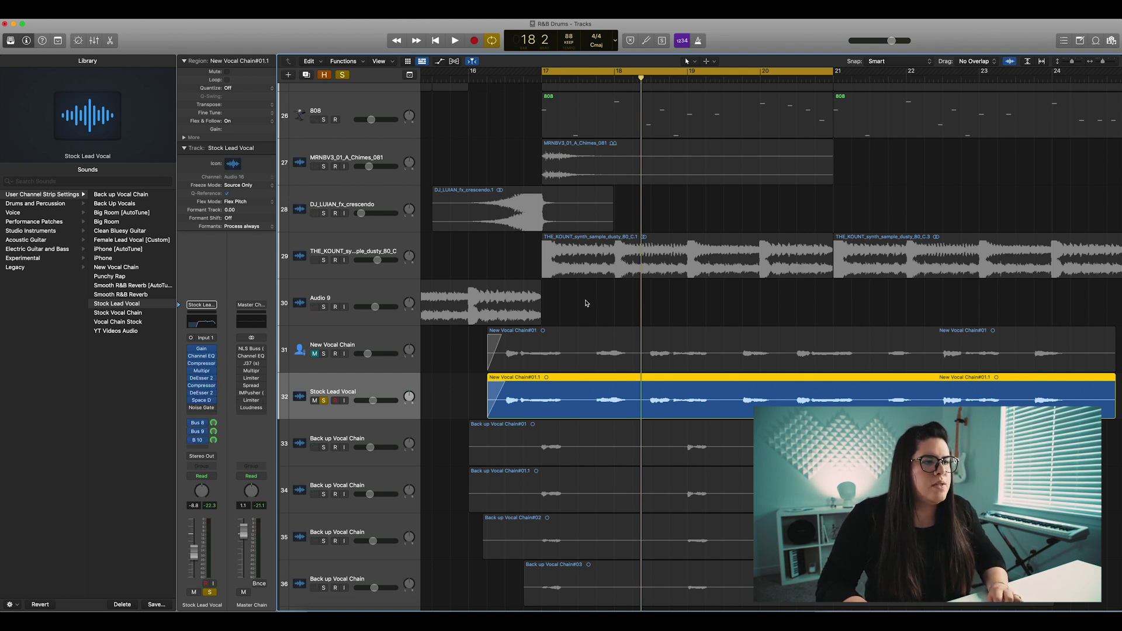
- Play the full mix with Stock Lead Vocal unsoloed, muting the track briefly and unmuting it again
{"action": "key", "text": "space"}
{"action": "left_click", "coordinate": [315, 401]}
{"action": "left_click", "coordinate": [324, 401]}
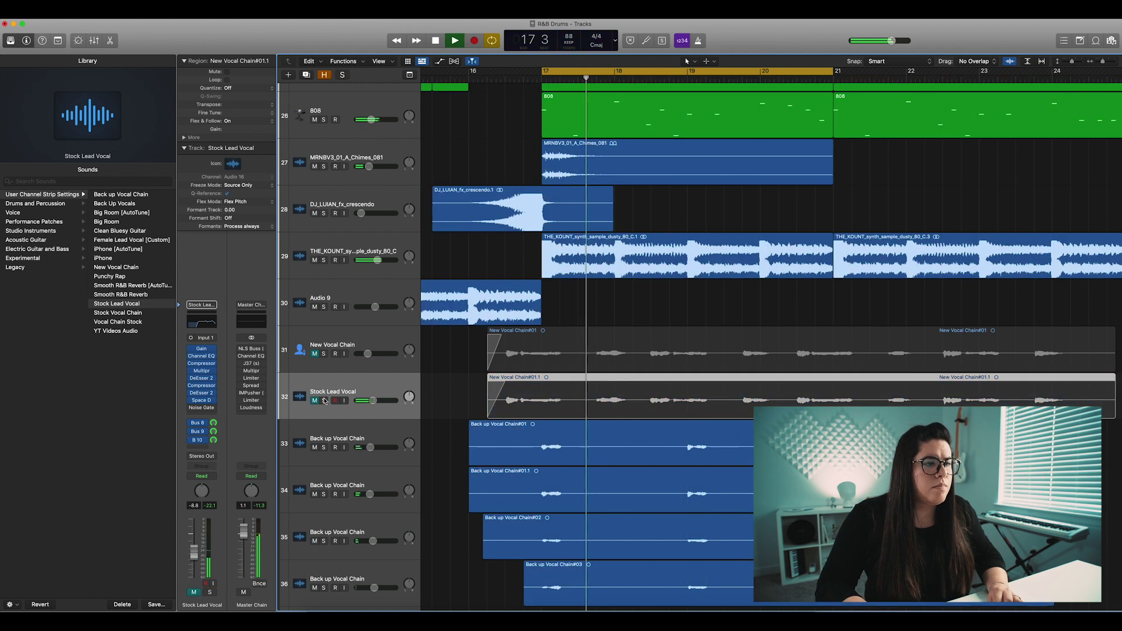
{"action": "left_click", "coordinate": [314, 402]}
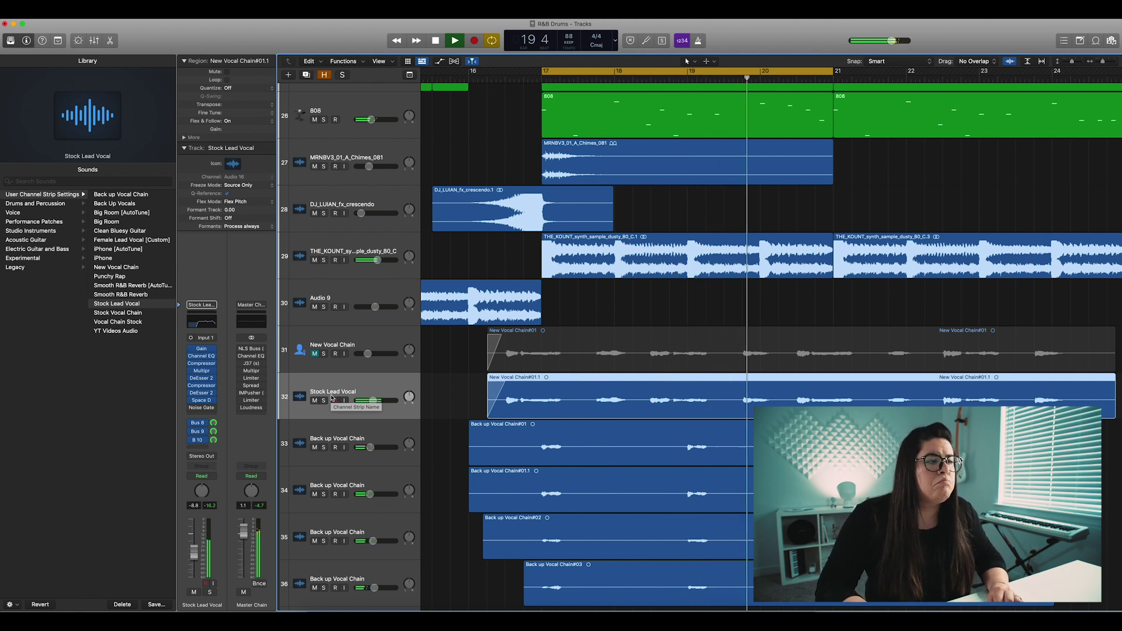
- Unmute New Vocal Chain, mute Stock Lead Vocal, and select and audition New Vocal Chain in the full mix
{"action": "left_click", "coordinate": [314, 354]}
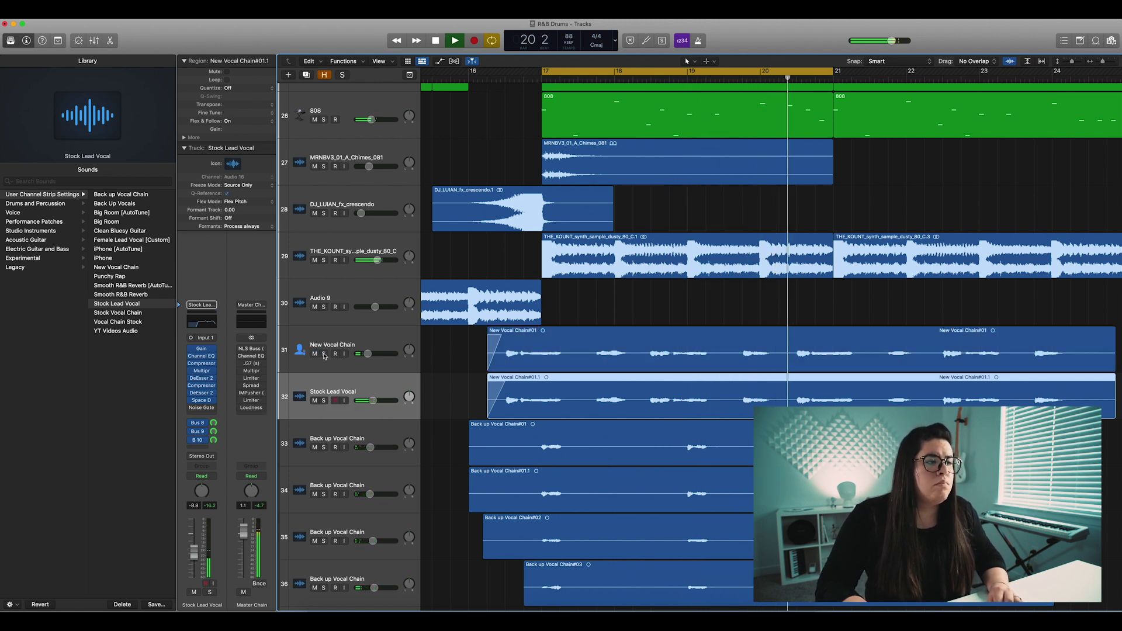
{"action": "left_click", "coordinate": [314, 401]}
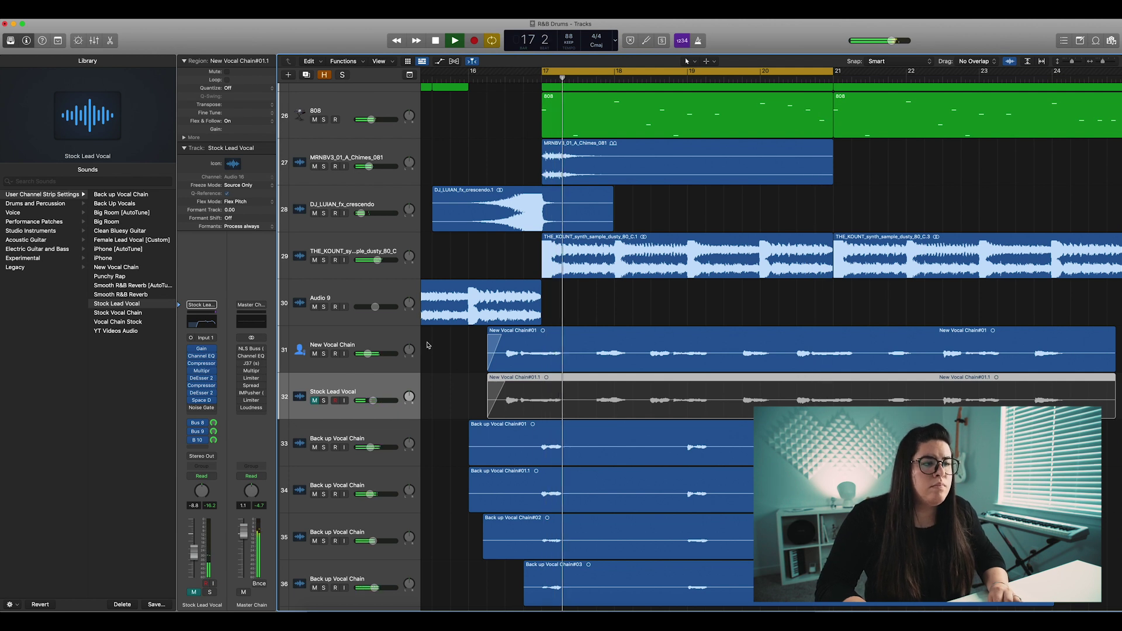
{"action": "left_click", "coordinate": [472, 339]}
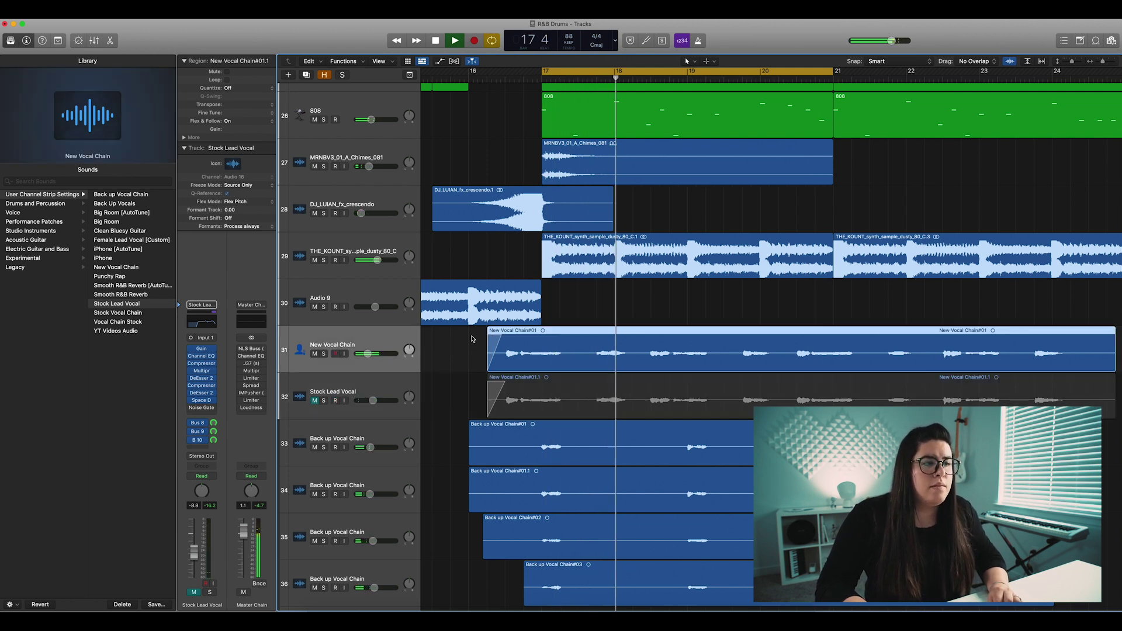
{"action": "key", "text": "space"}
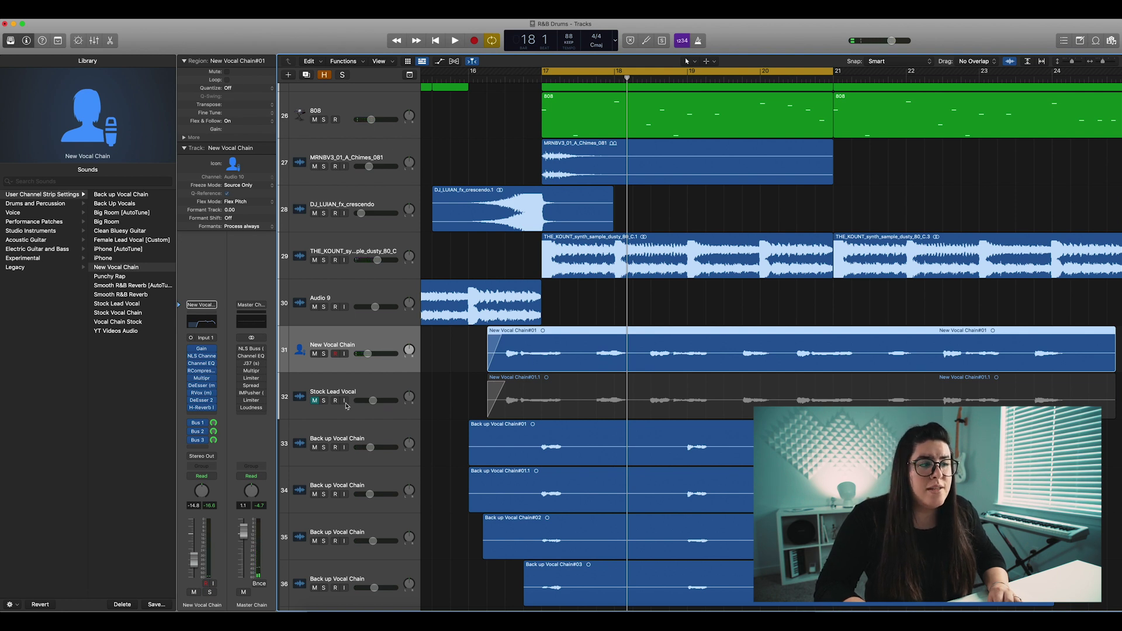
{"action": "key", "text": "space"}
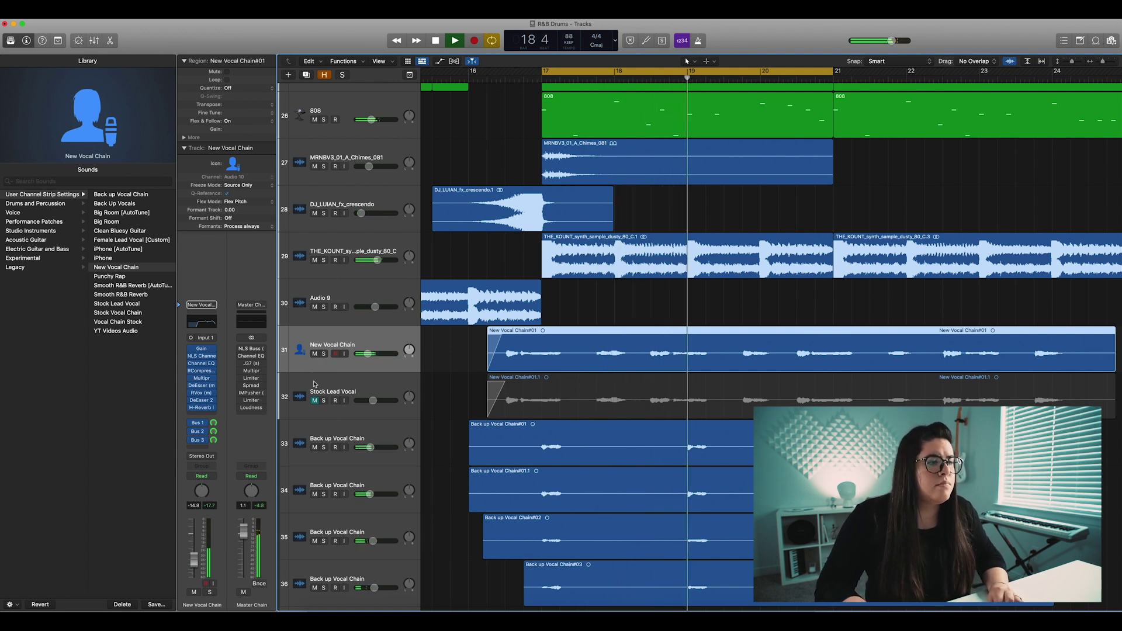
- Mute New Vocal Chain, unmute Stock Lead Vocal, and play the loop with Stock Lead Vocal unsoloed in the full mix
{"action": "key", "text": "space"}
{"action": "left_click", "coordinate": [315, 354]}
{"action": "left_click", "coordinate": [315, 400]}
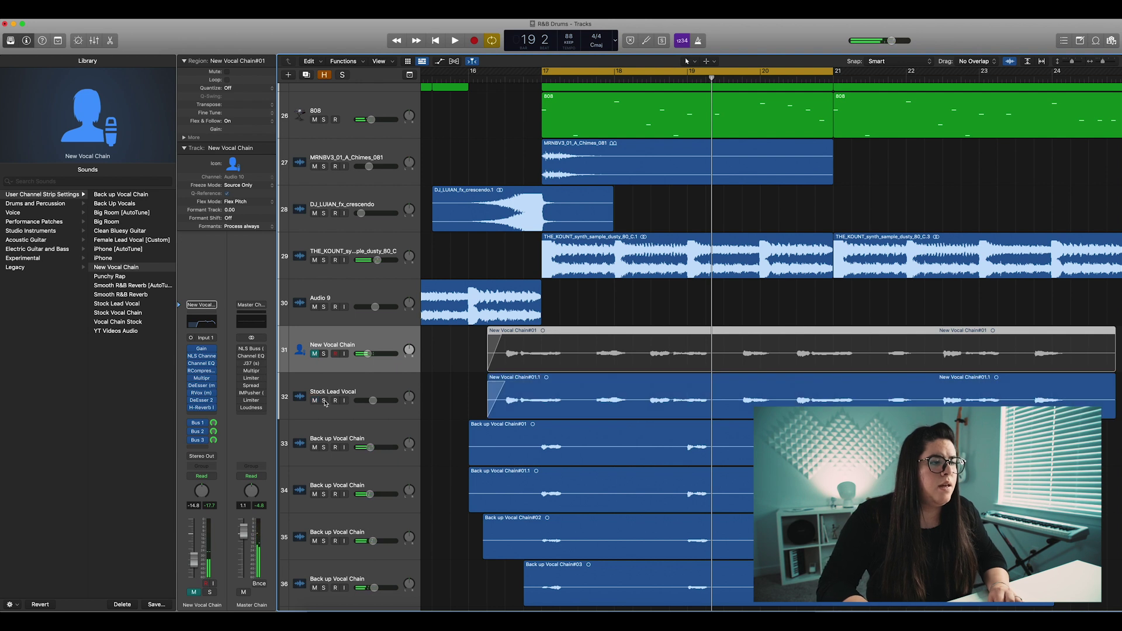
{"action": "left_click", "coordinate": [324, 400]}
{"action": "key", "text": "space"}
{"action": "left_click", "coordinate": [323, 400]}
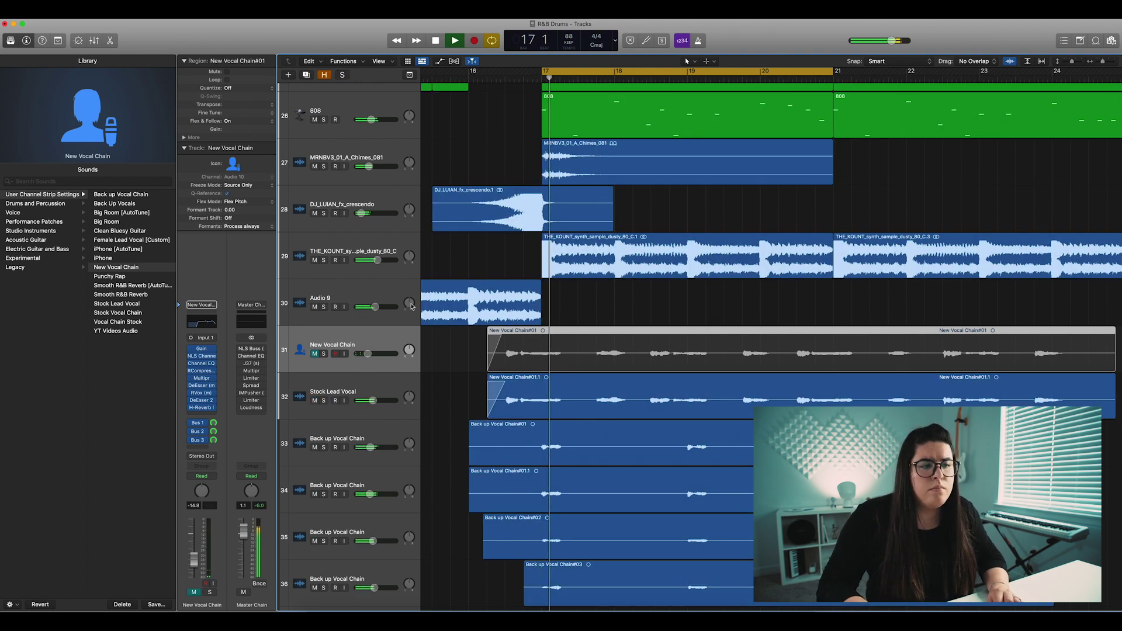